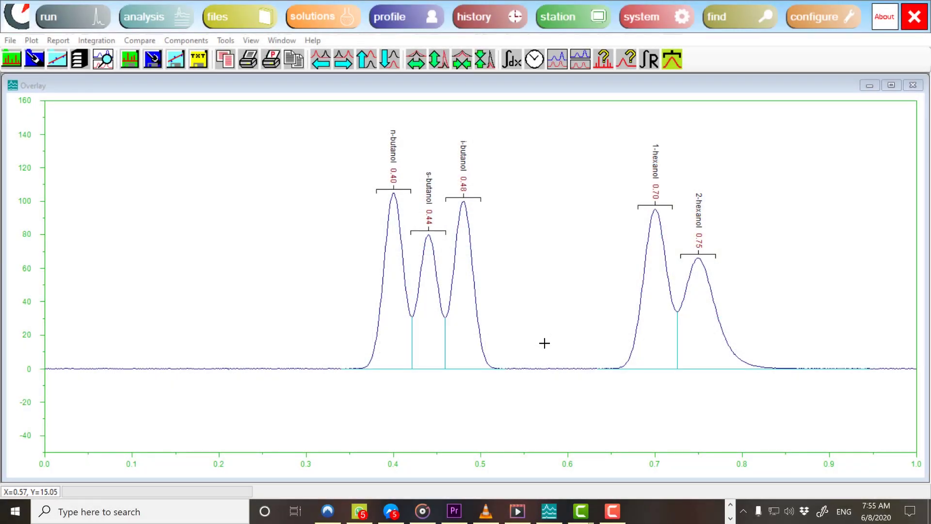
left_click(884, 19)
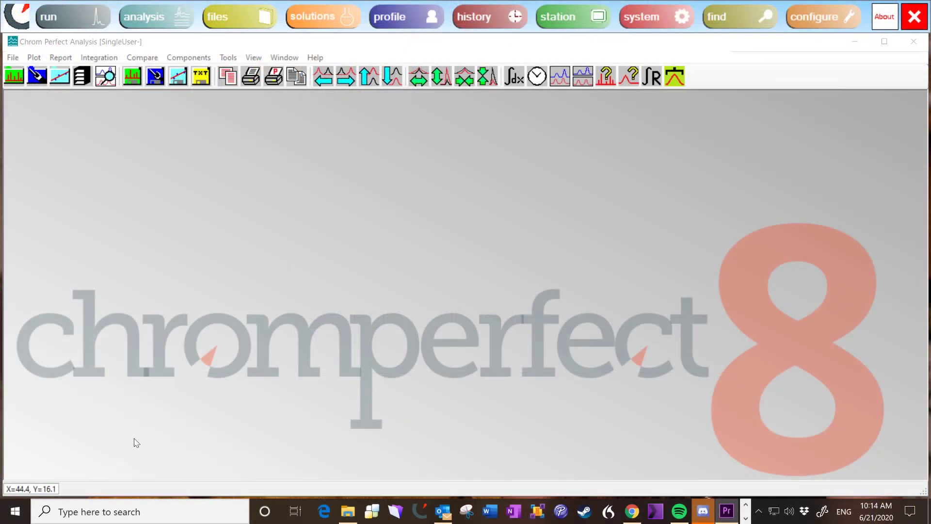
- Open the sample chromatogram C:\CPData\SampleData\Amino.1.bnd
left_click(14, 83)
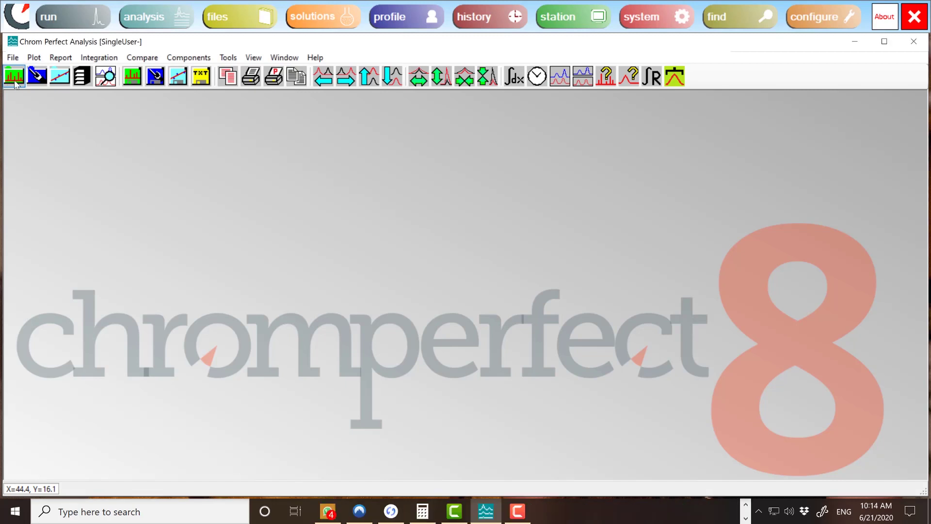
left_click(14, 83)
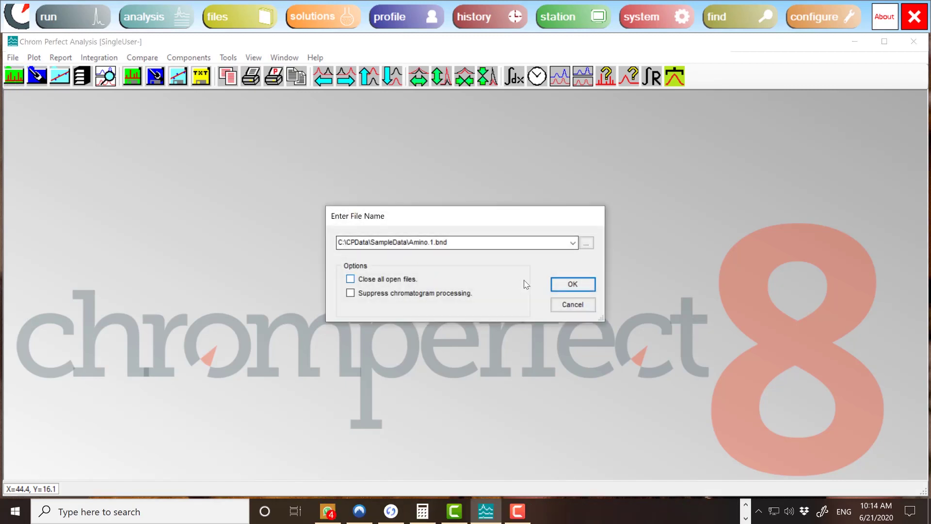
left_click(567, 287)
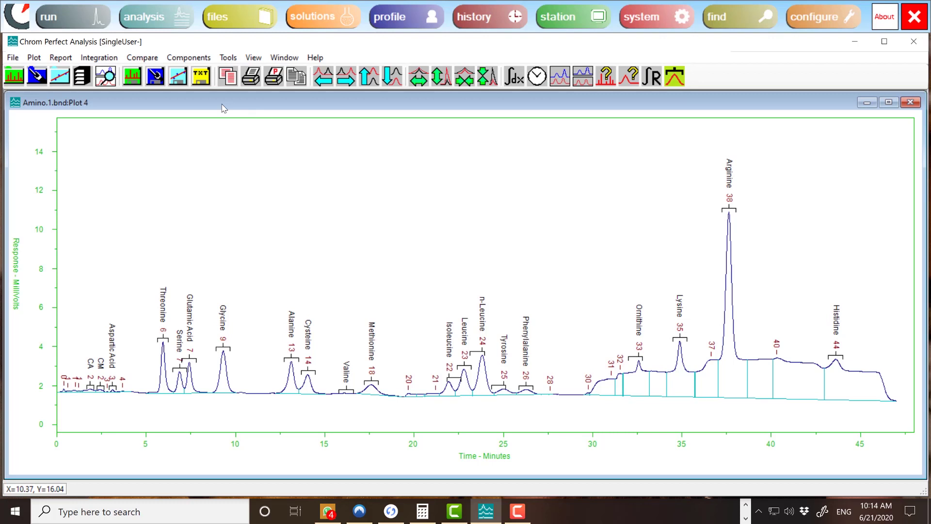
- Set the automatic integration threshold to 6 and apply it to the chromatogram
left_click(107, 60)
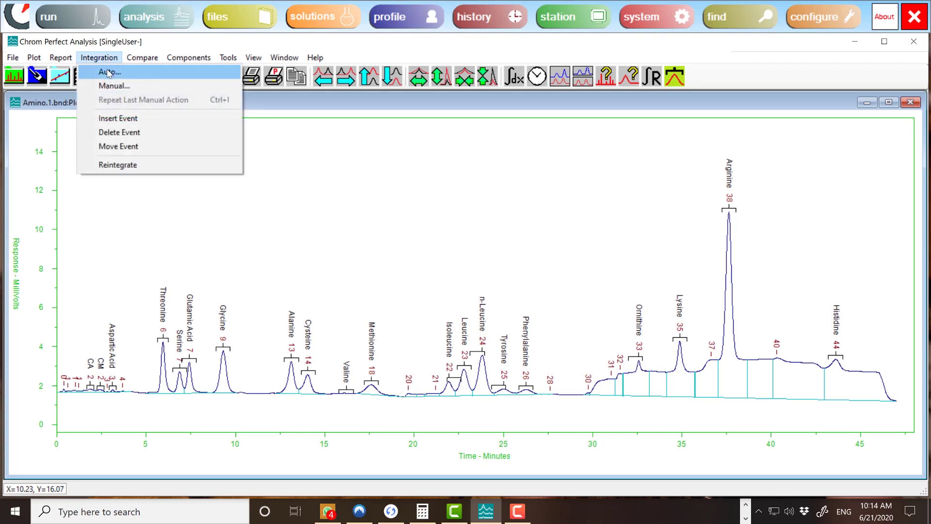
left_click(109, 72)
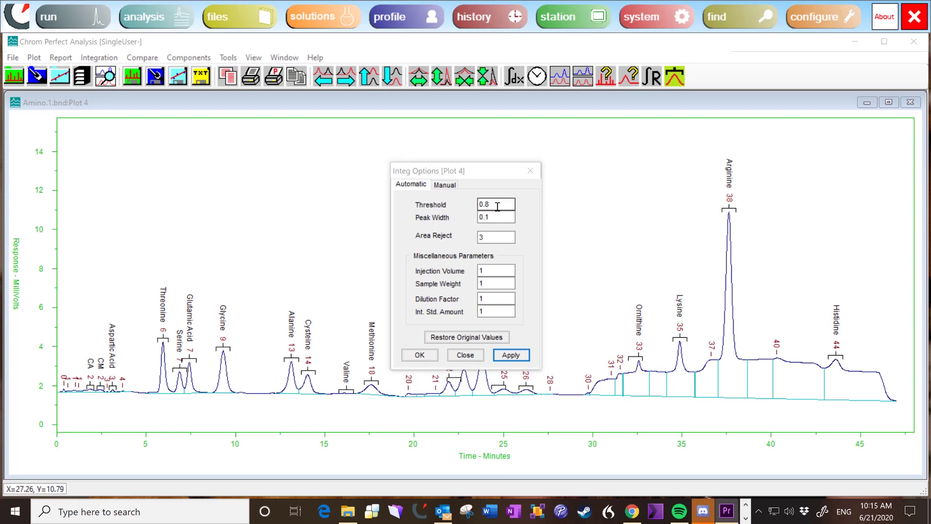
left_click_drag(500, 204, 463, 209)
type("6")
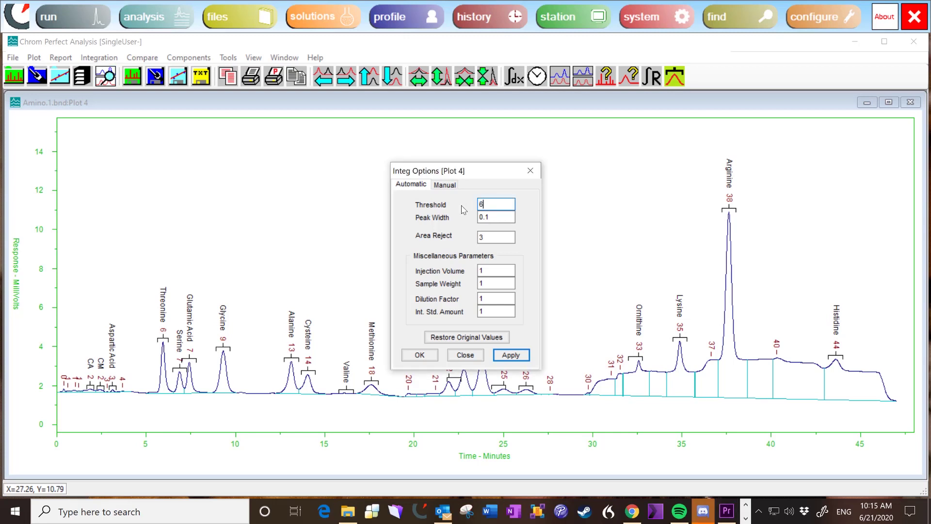
left_click(518, 359)
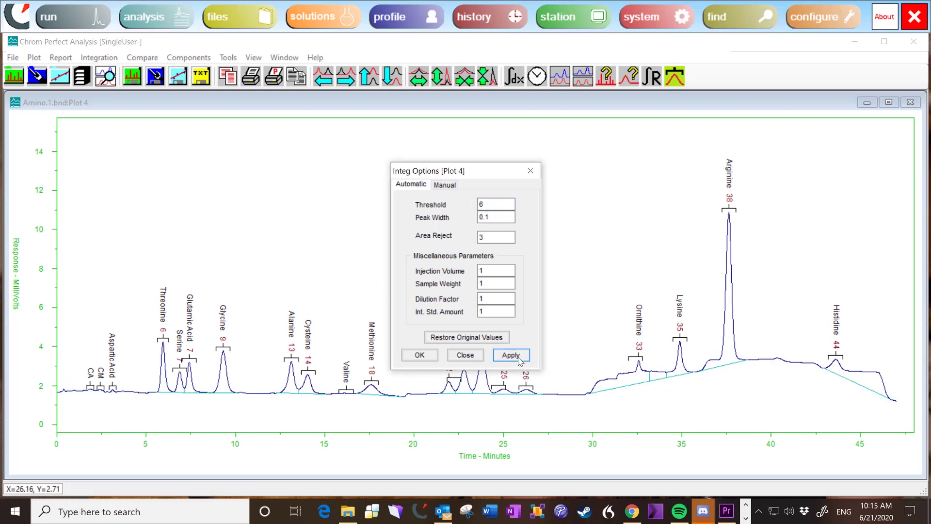
- Try an integration threshold of -6 on the chromatogram, and restore and apply the original integration values
left_click_drag(491, 204, 474, 206)
type(".0")
key("BackSpace")
key("BackSpace")
type("-6")
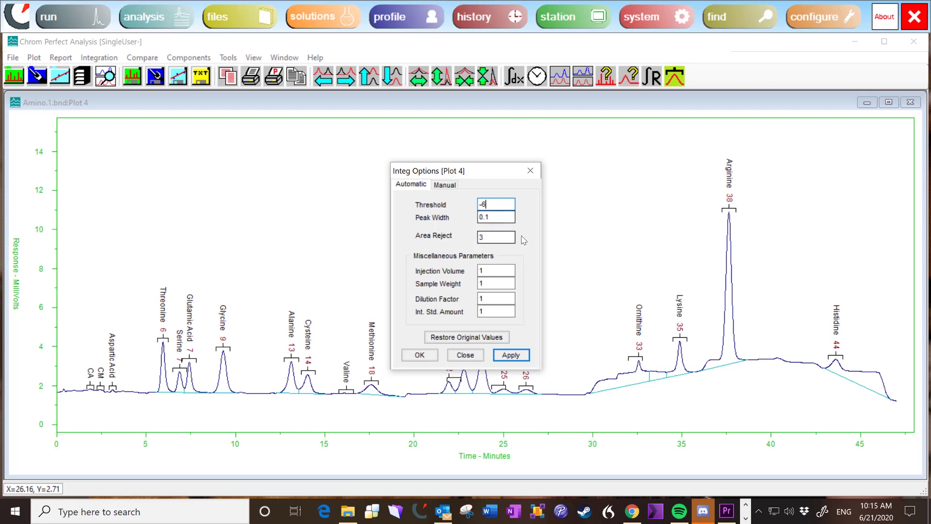
left_click(511, 355)
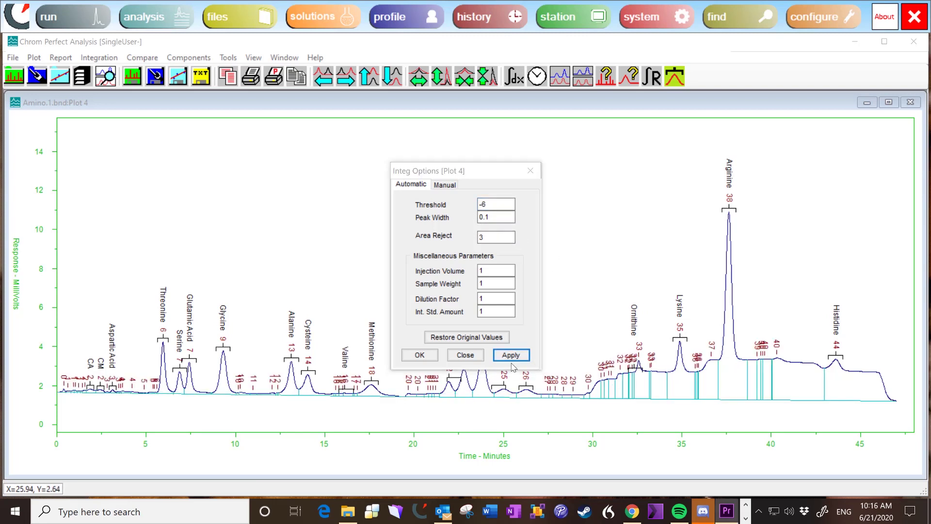
left_click(487, 340)
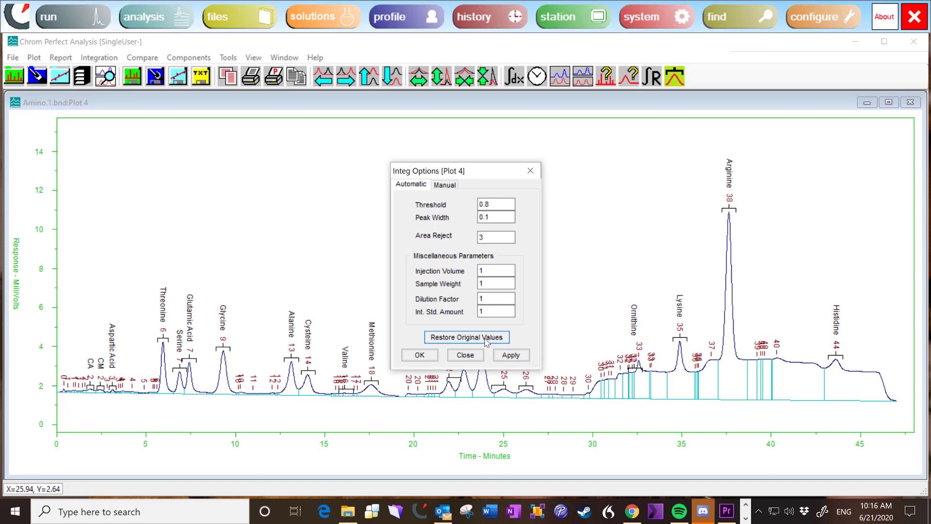
left_click(512, 356)
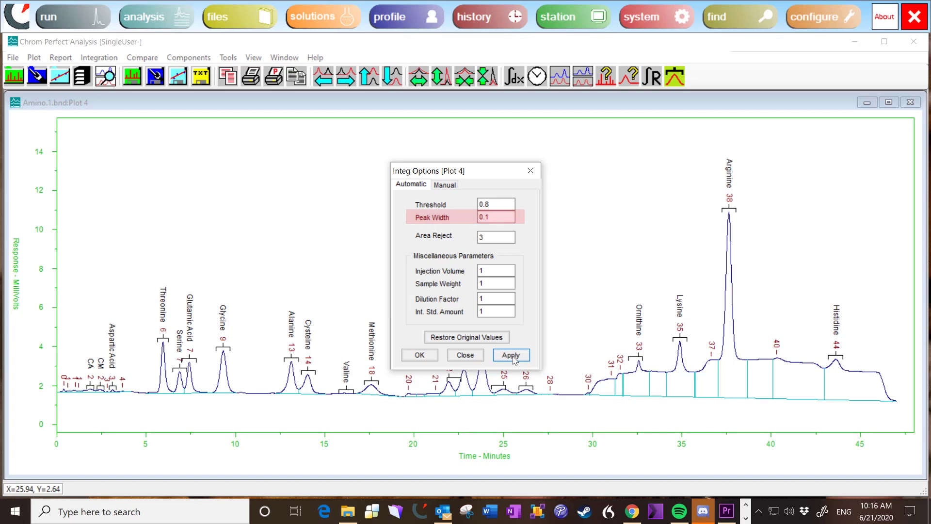
- Set the automatic integration peak width to 6 and apply it to the chromatogram
left_click_drag(500, 218, 454, 218)
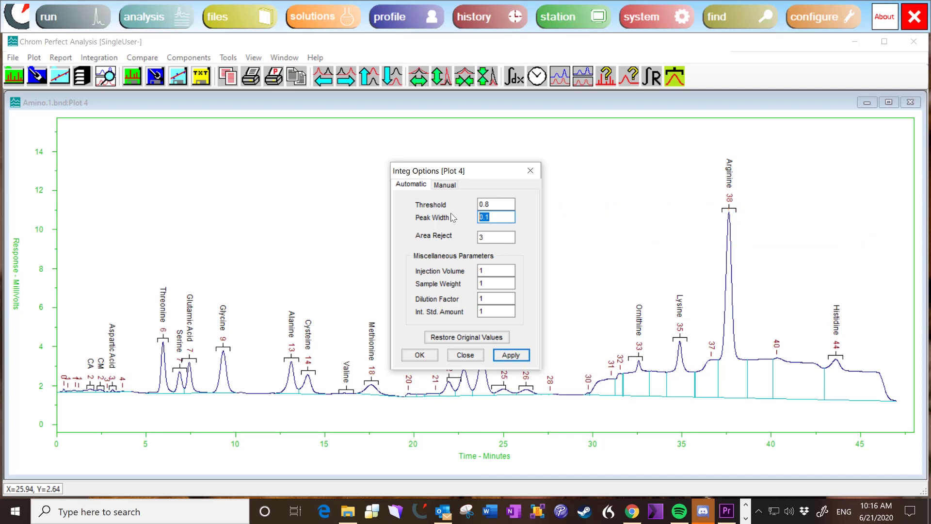
type("6")
left_click(511, 357)
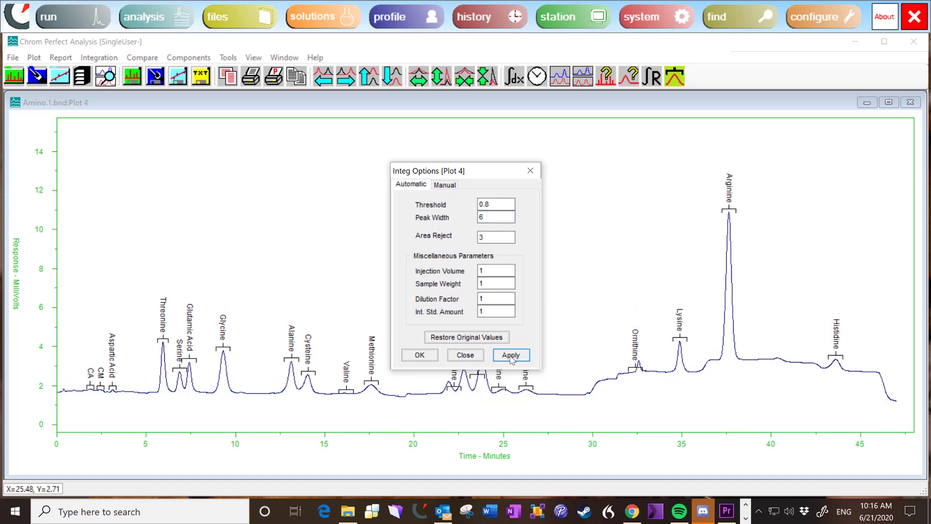
- Restore the original integration values, apply them and close the integration options
left_click_drag(507, 217, 470, 219)
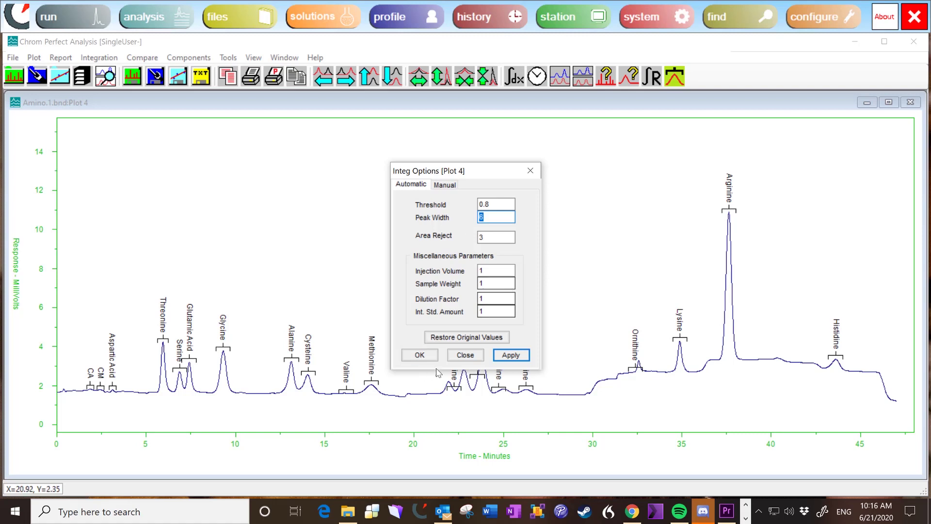
left_click(476, 342)
left_click(517, 355)
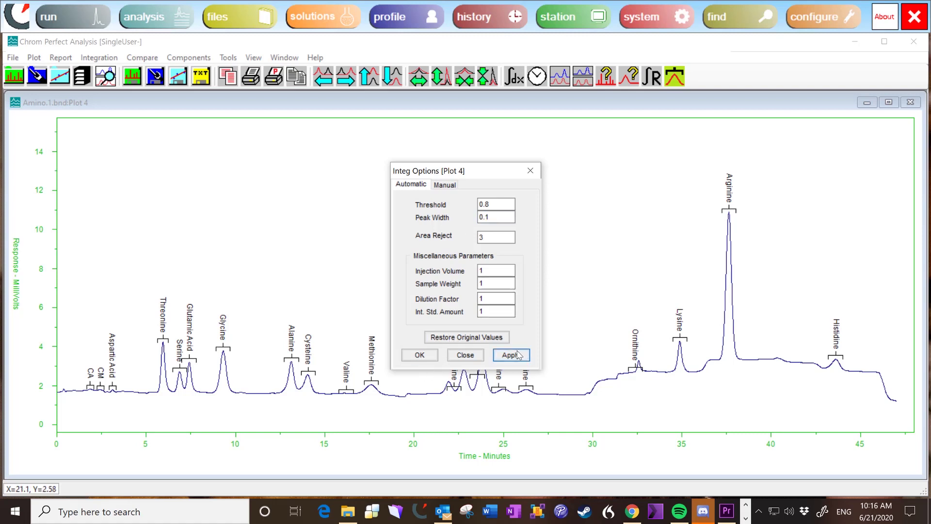
left_click(422, 356)
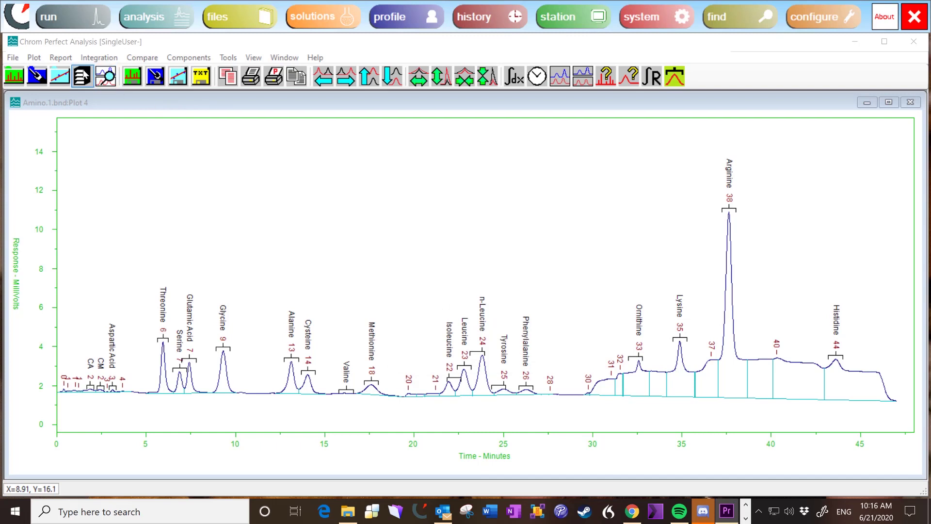
- Measure the noise in the peak-free baseline section from about 28.5 to 28.9 minutes
left_click(34, 58)
left_click(68, 161)
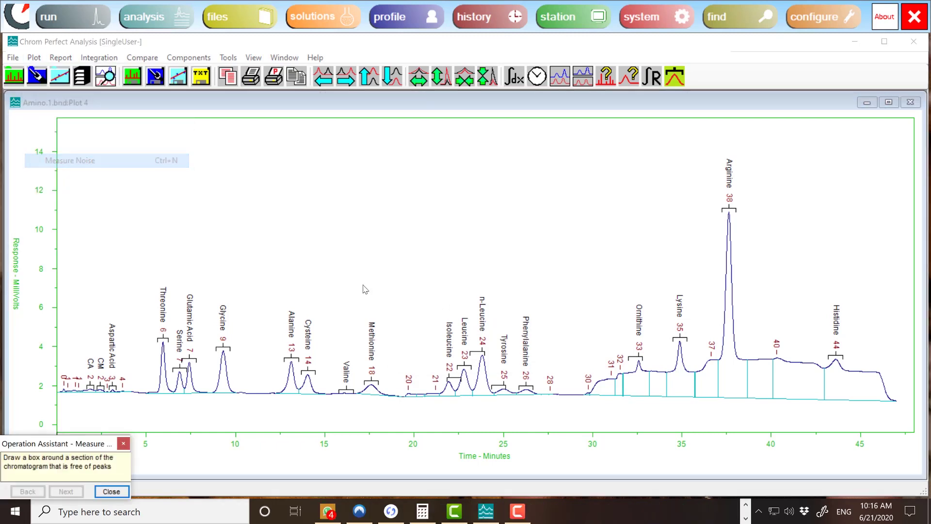
left_click_drag(566, 375, 574, 374)
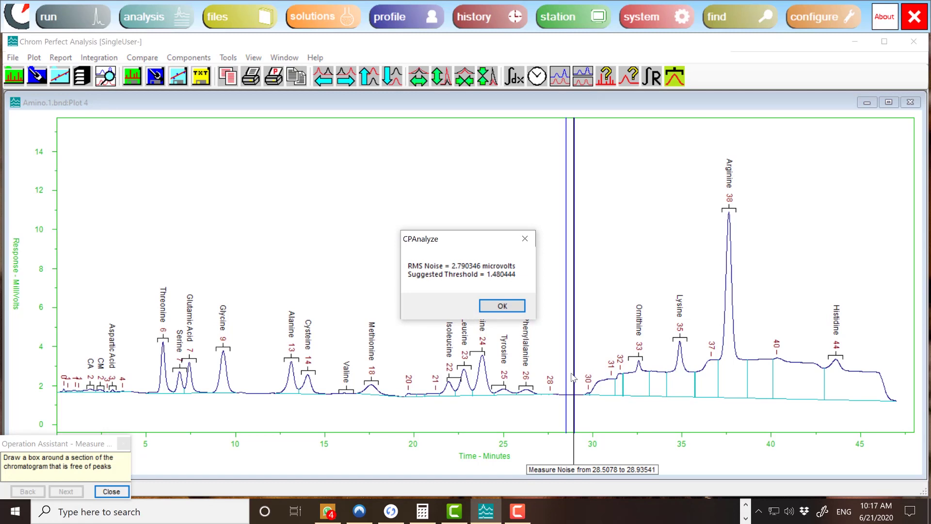
left_click(502, 306)
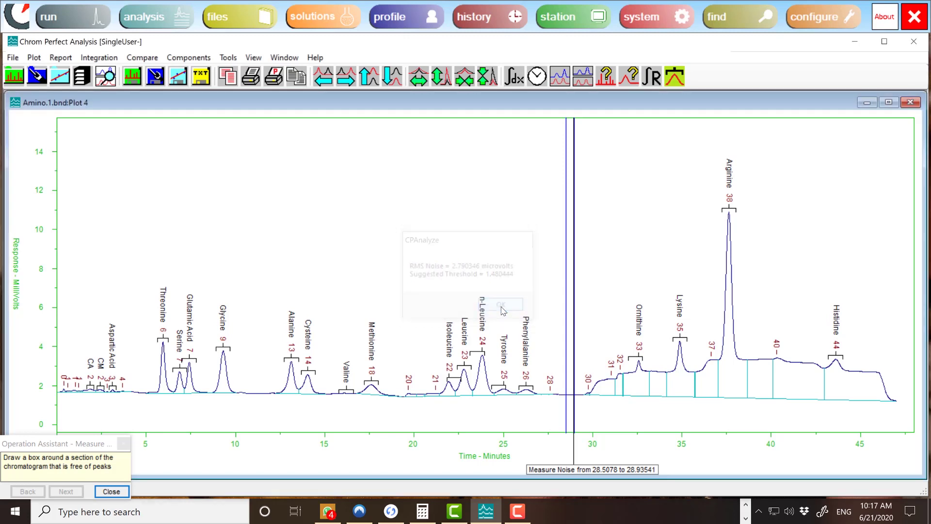
left_click(111, 491)
- Set the automatic integration threshold to 1.4, apply it and accept the integration options
left_click(99, 57)
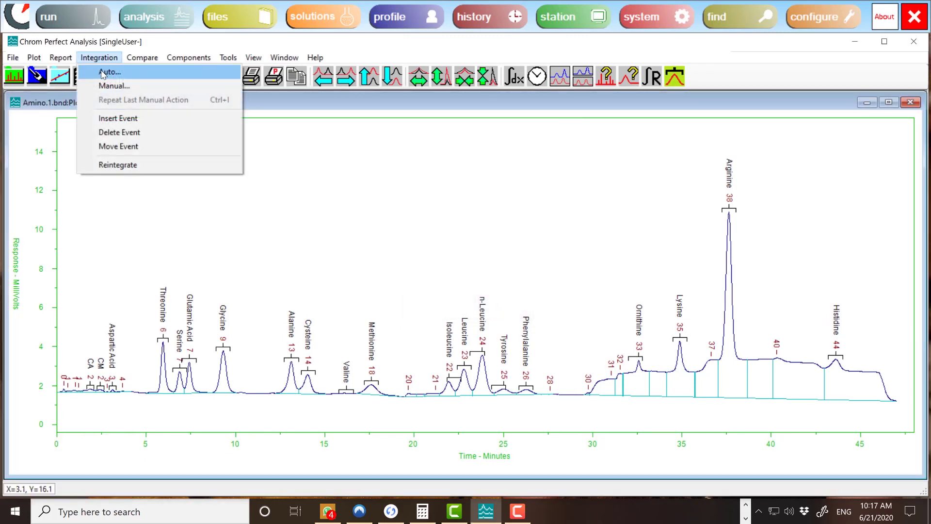
left_click(103, 71)
left_click_drag(491, 204, 467, 203)
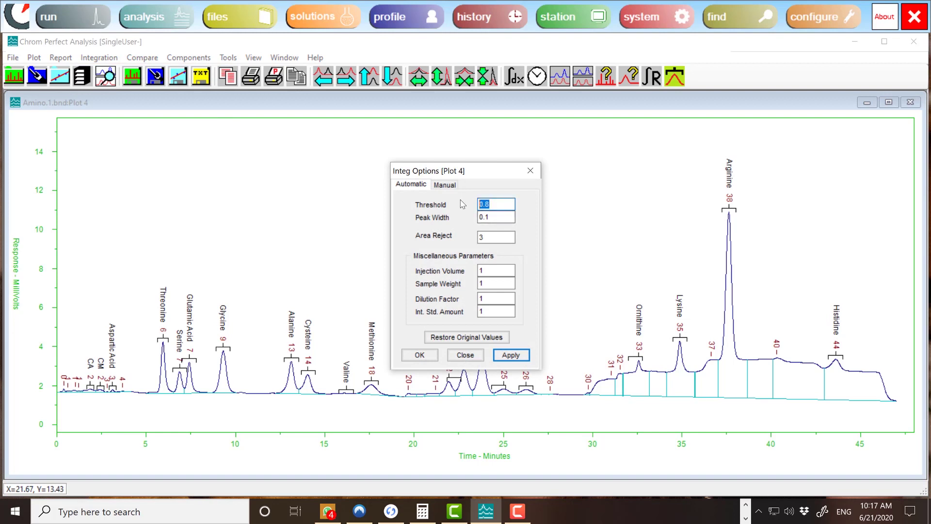
type("1.4")
left_click(515, 355)
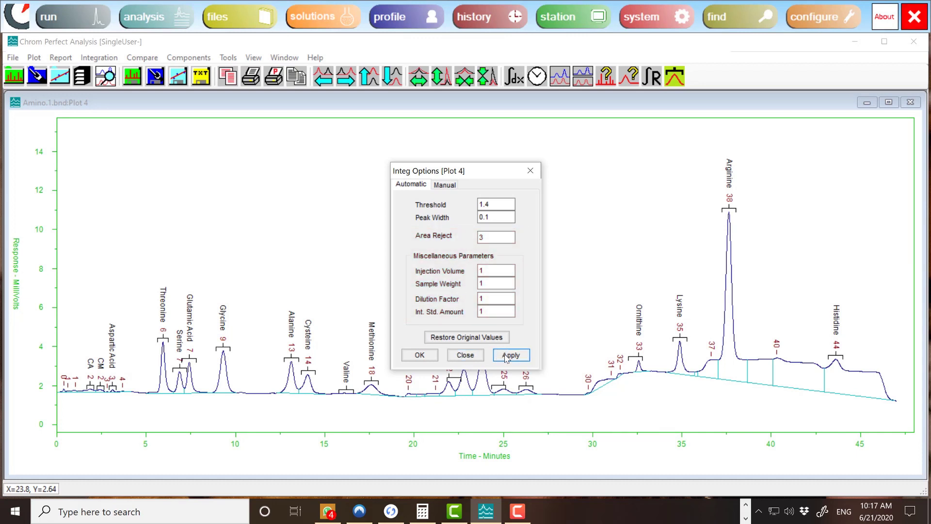
left_click(506, 357)
left_click(414, 356)
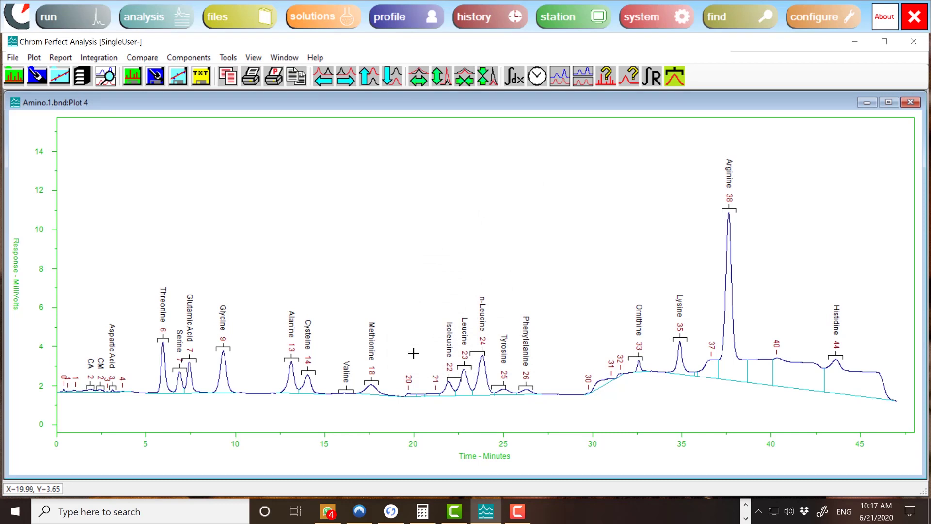
left_click(13, 58)
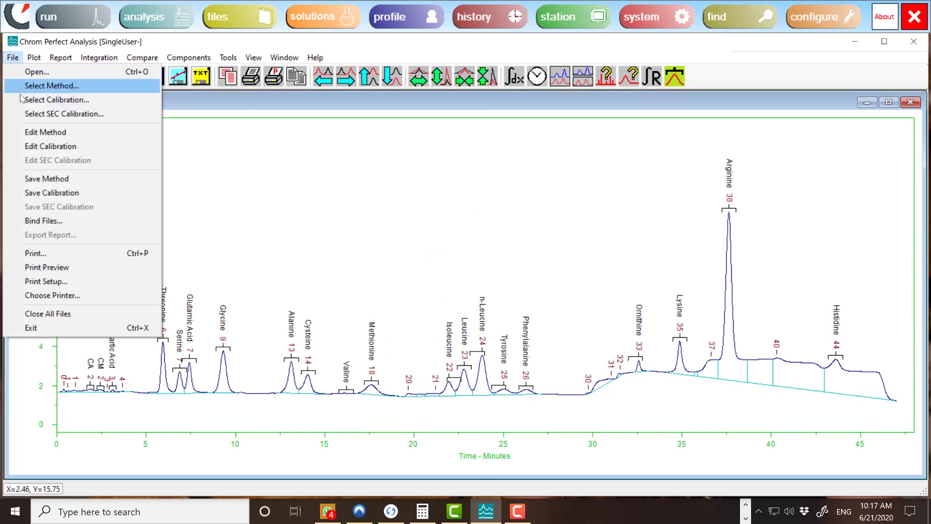
left_click(43, 182)
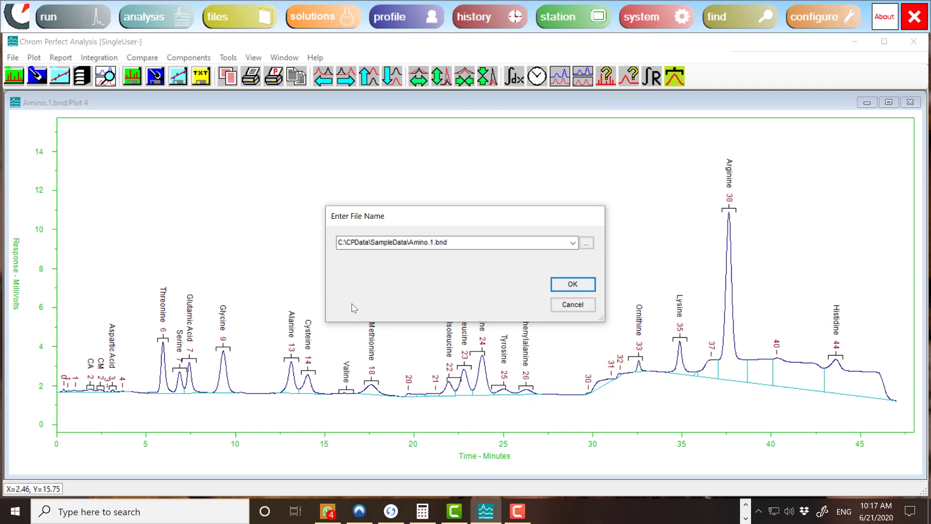
left_click(573, 304)
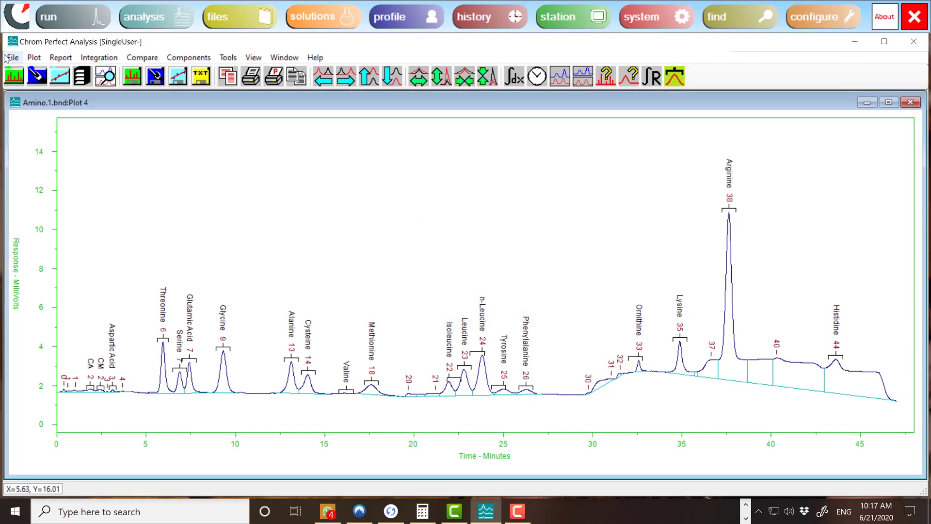
left_click(13, 58)
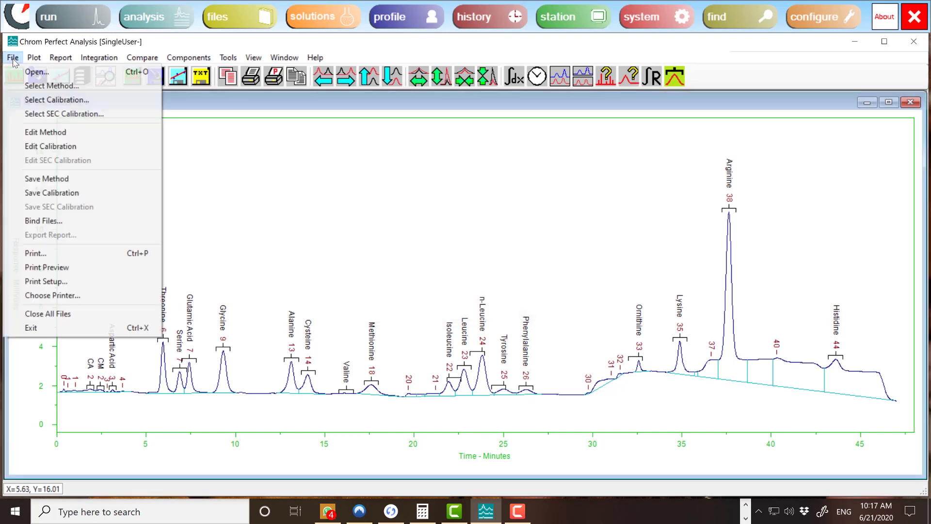
left_click(55, 222)
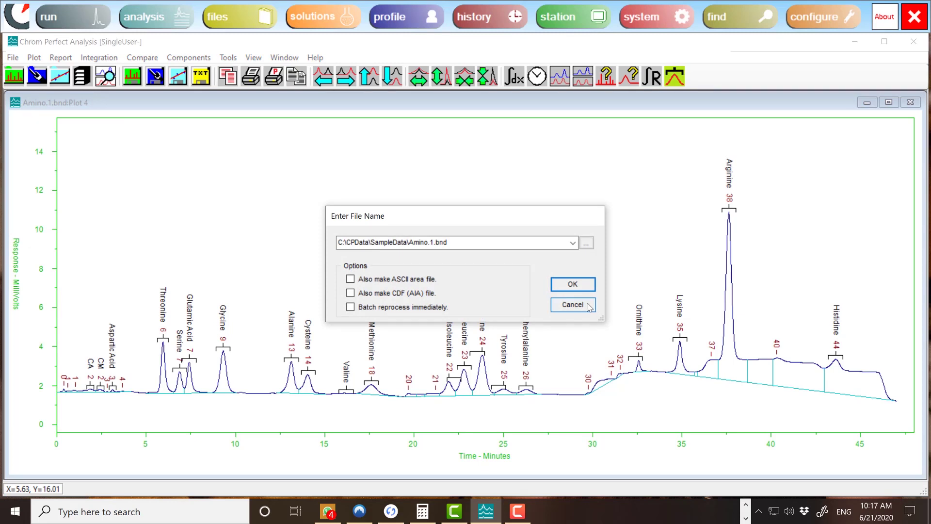
left_click(572, 305)
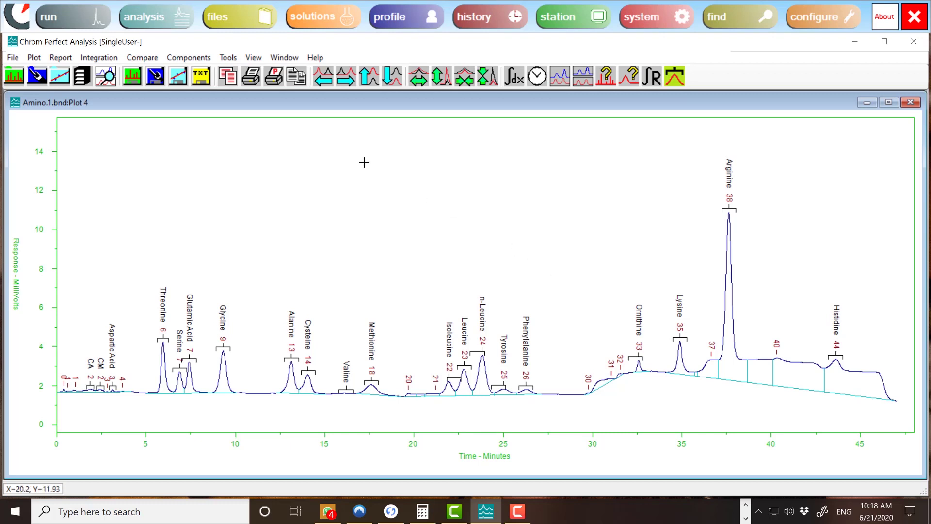
- Insert a Turn off integration (INT-) event at the very start of the chromatogram and reintegrate
left_click(95, 58)
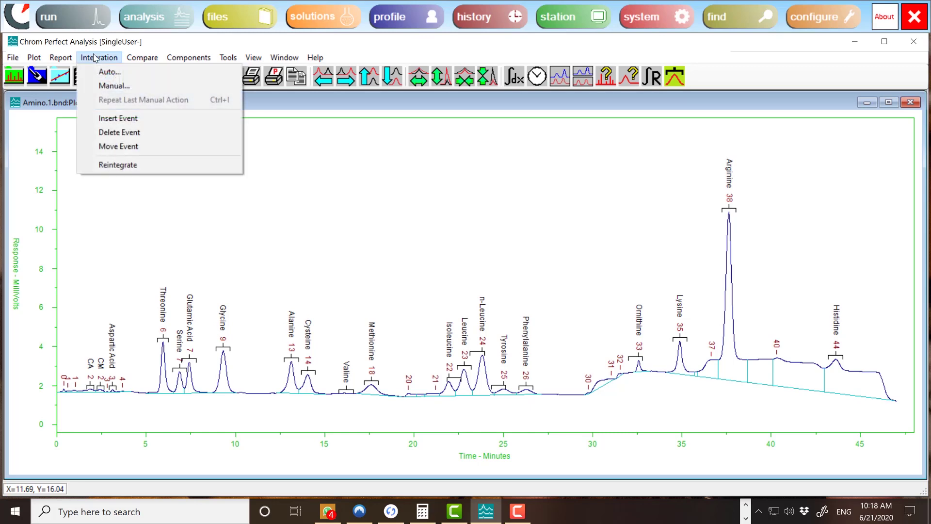
left_click(110, 119)
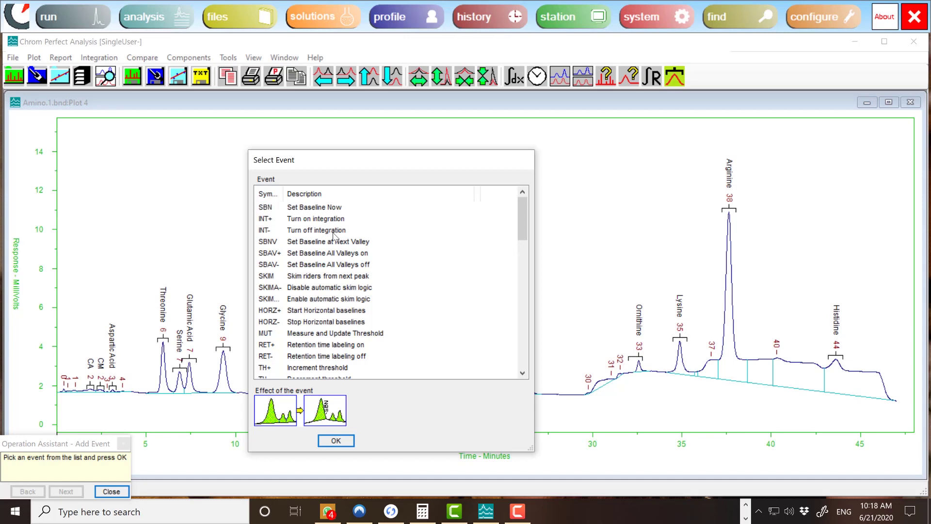
left_click(265, 231)
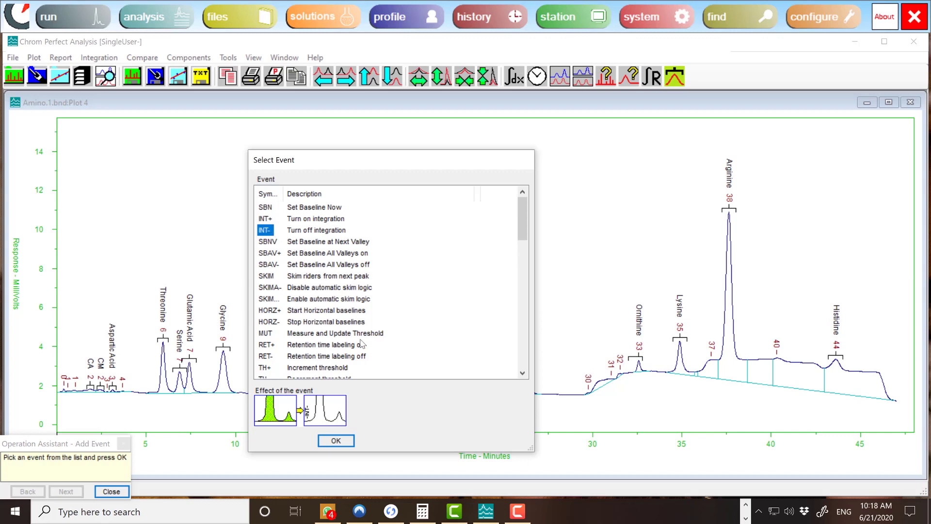
left_click(336, 441)
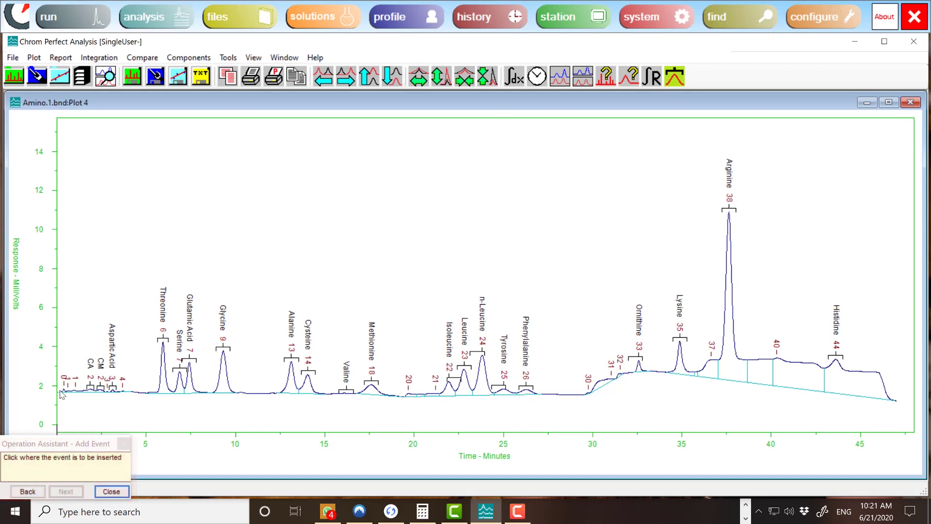
left_click(60, 392)
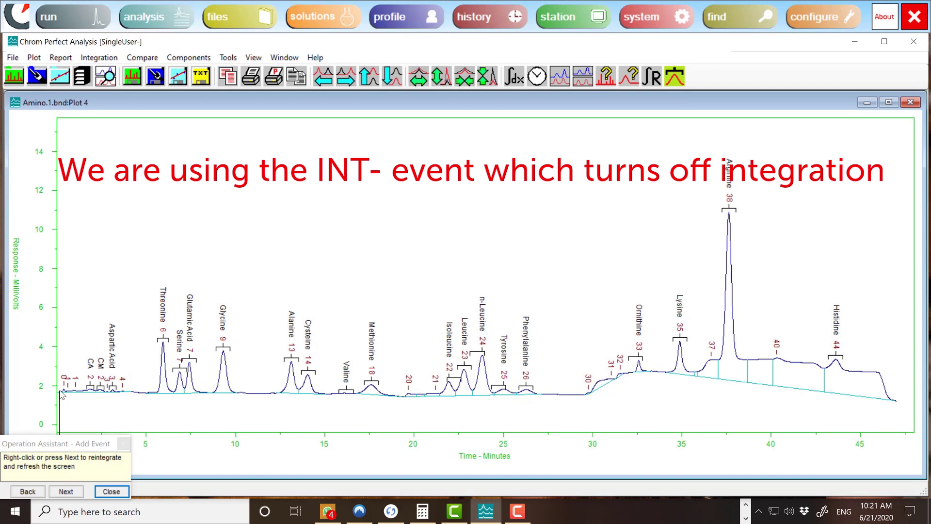
right_click(62, 394)
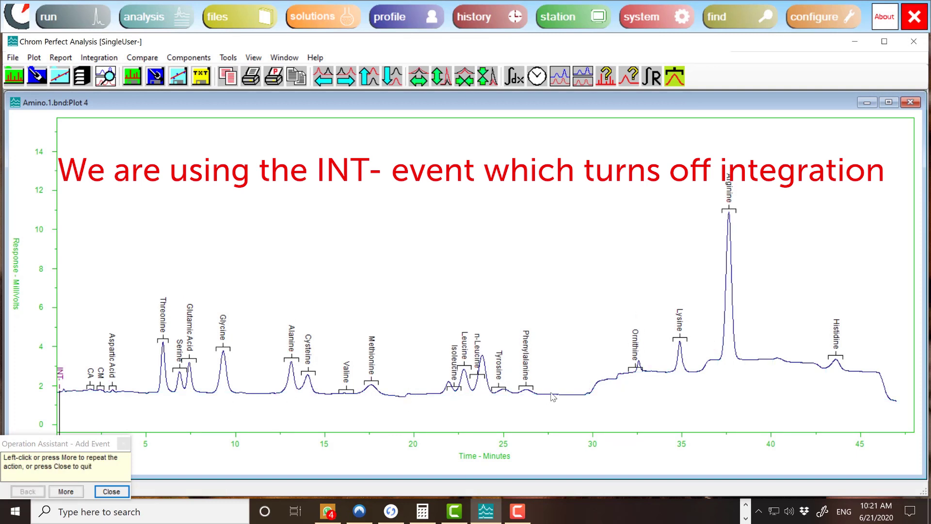
- Insert two more INT- events at about 29.33 and 45.51 minutes, reintegrating after each
left_click(581, 395)
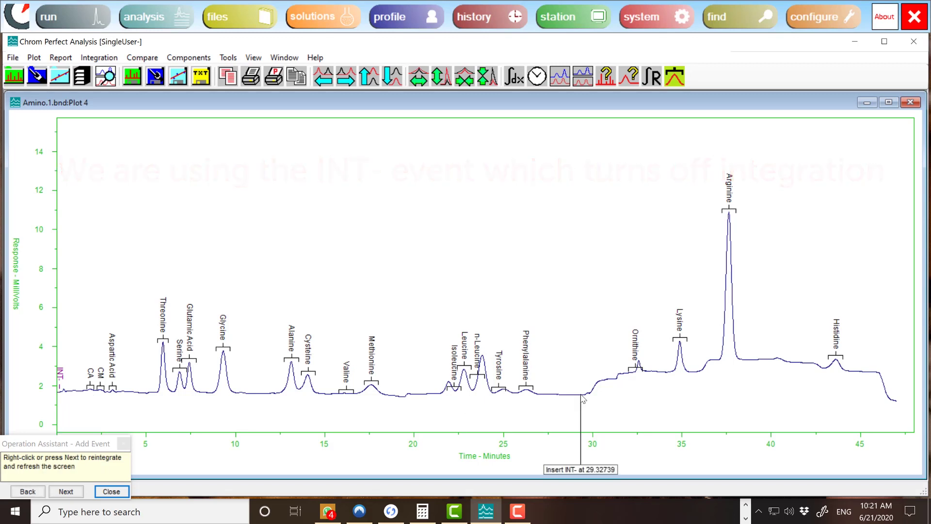
right_click(583, 398)
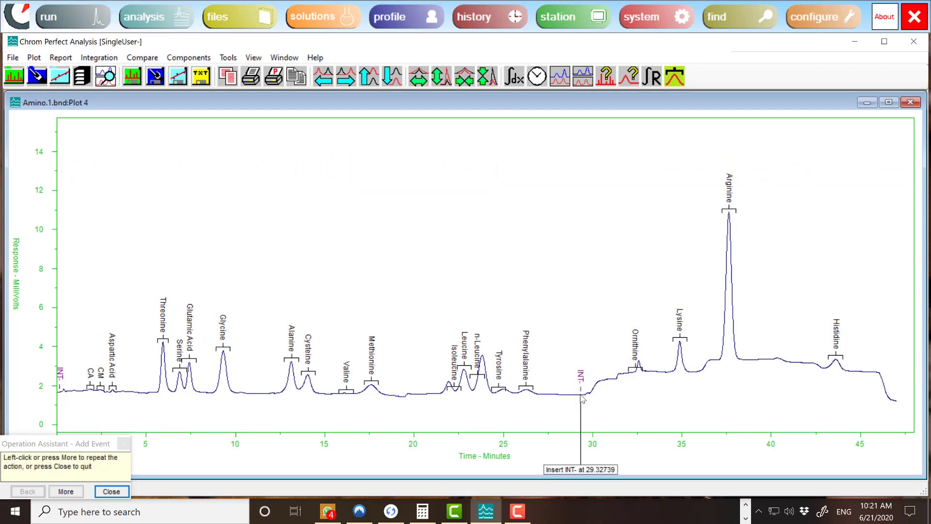
left_click(870, 373)
right_click(873, 376)
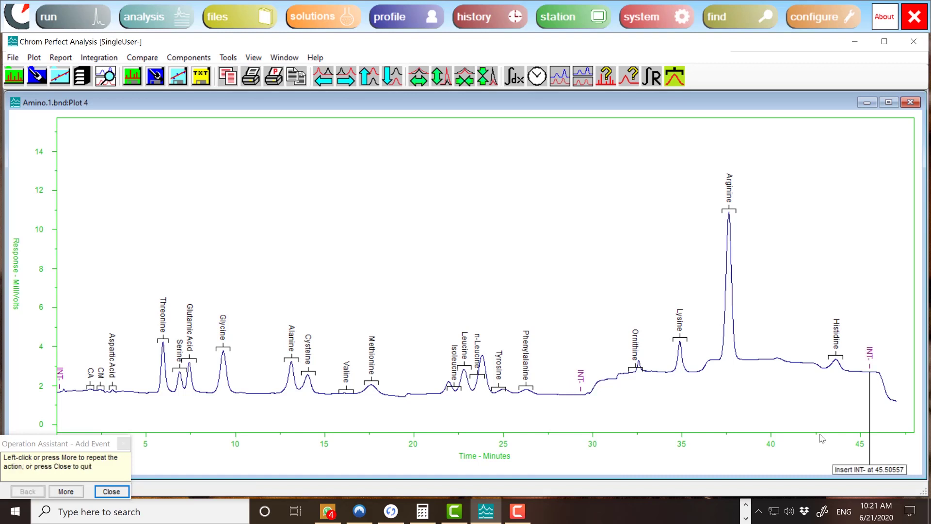
- Insert Turn on integration (INT+) events at about 1.3 minutes and 31.68 minutes, reintegrate, and finish adding events
left_click(66, 491)
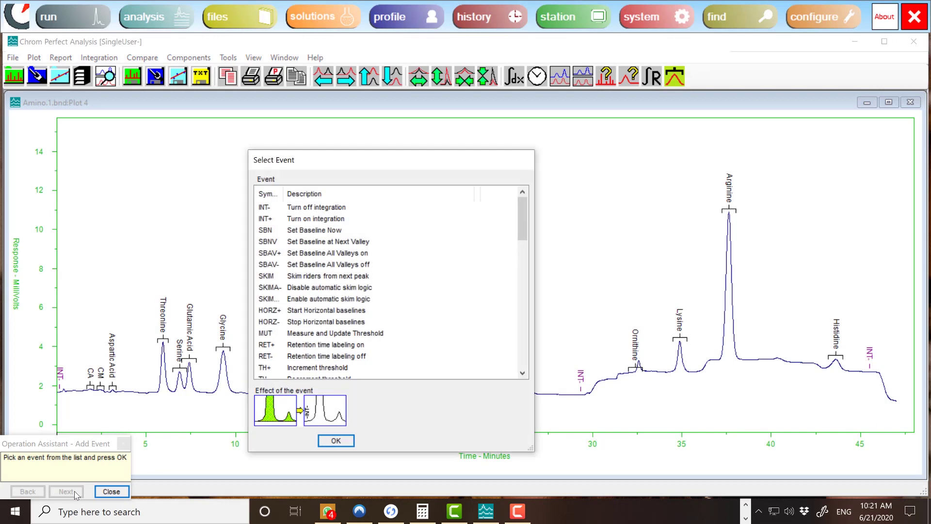
left_click(267, 219)
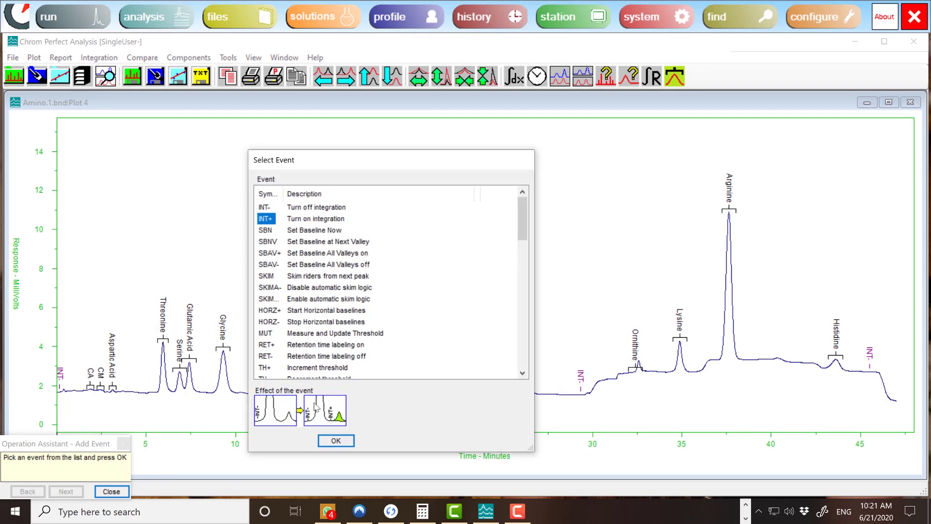
left_click(336, 441)
left_click(80, 395)
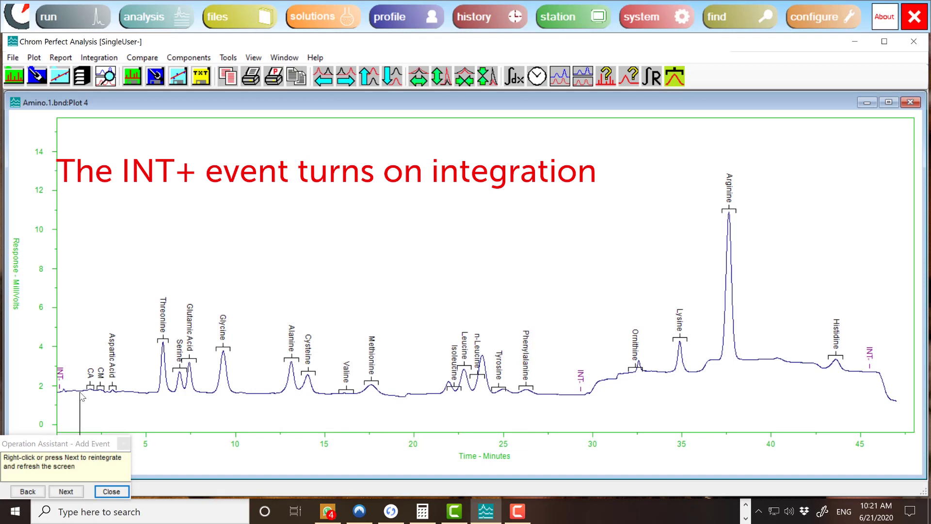
left_click(623, 376)
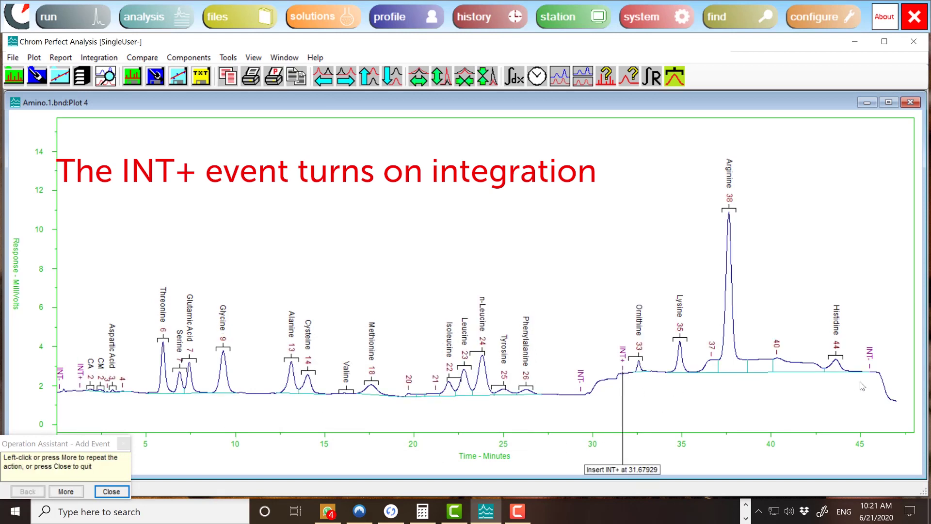
left_click(67, 492)
double_click(330, 276)
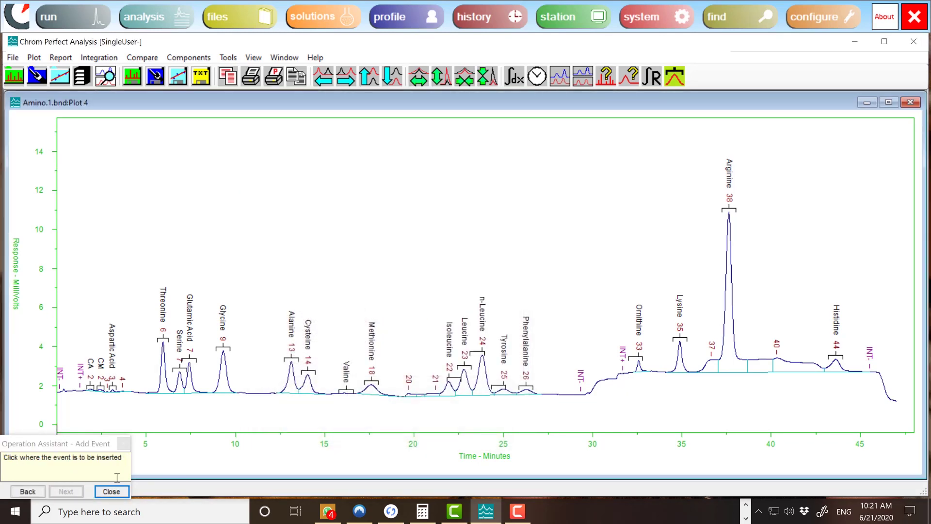
left_click(111, 492)
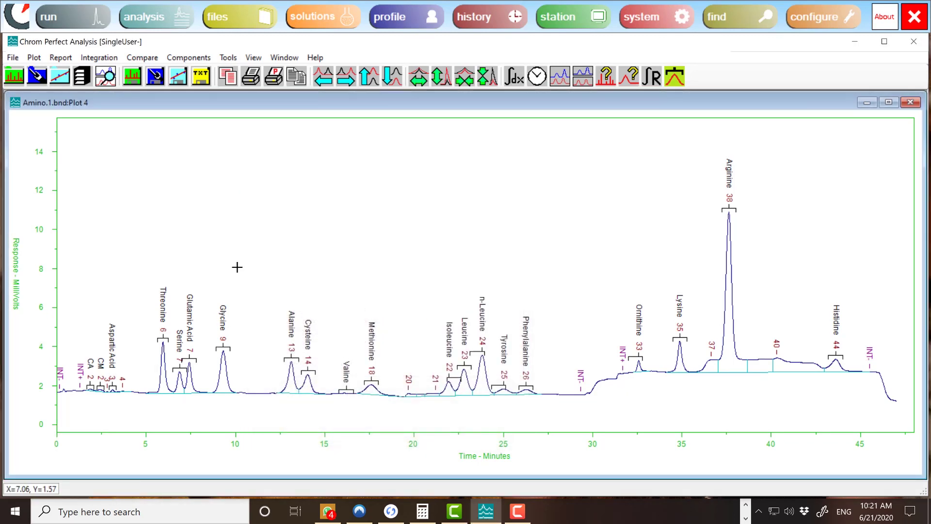
- Delete the INT- event after the Histidine peak and reintegrate the chromatogram
left_click(106, 59)
left_click(119, 132)
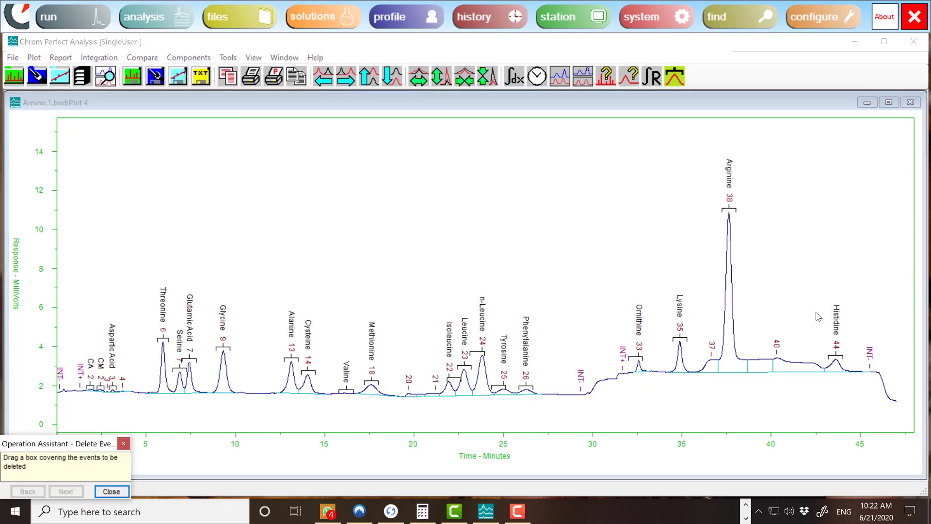
left_click_drag(837, 304, 899, 311)
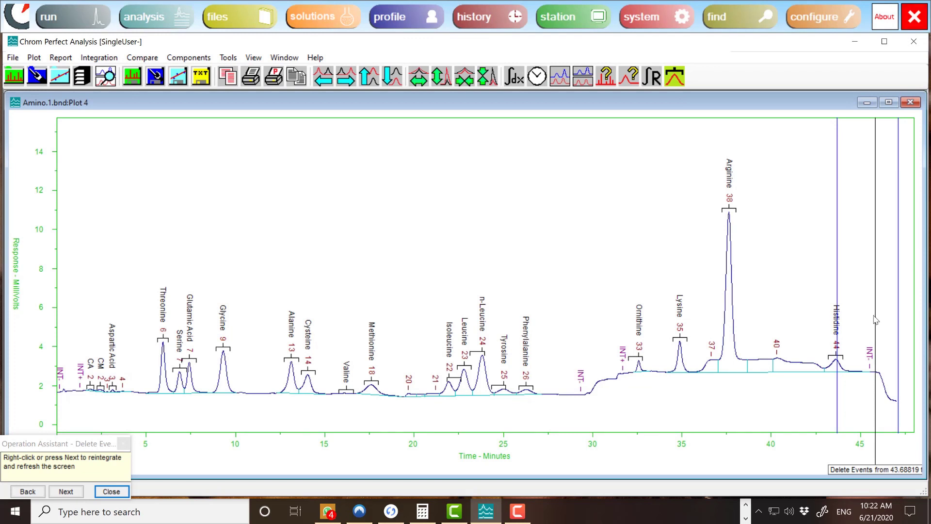
right_click(866, 318)
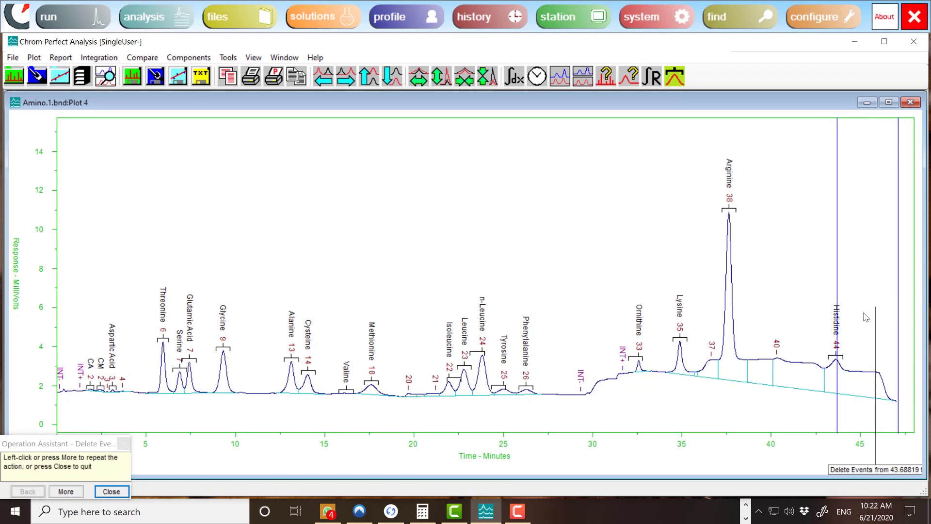
left_click(106, 492)
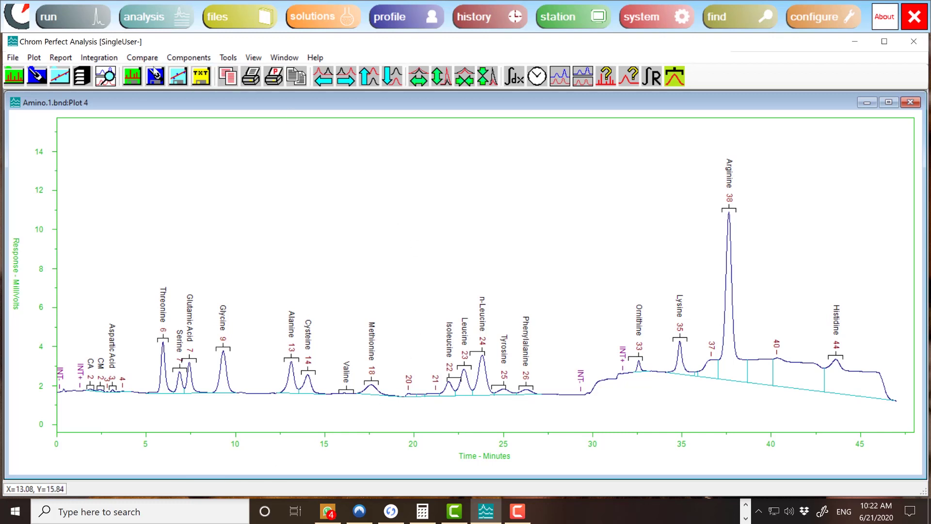
- Move the INT- event after the Phenylalanine peak to about 27.8 minutes and reintegrate
left_click(99, 57)
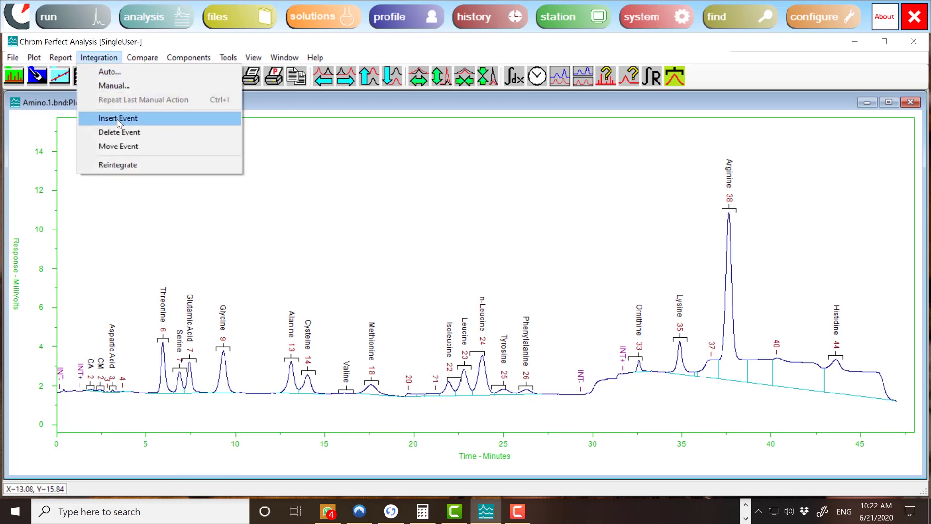
left_click(118, 146)
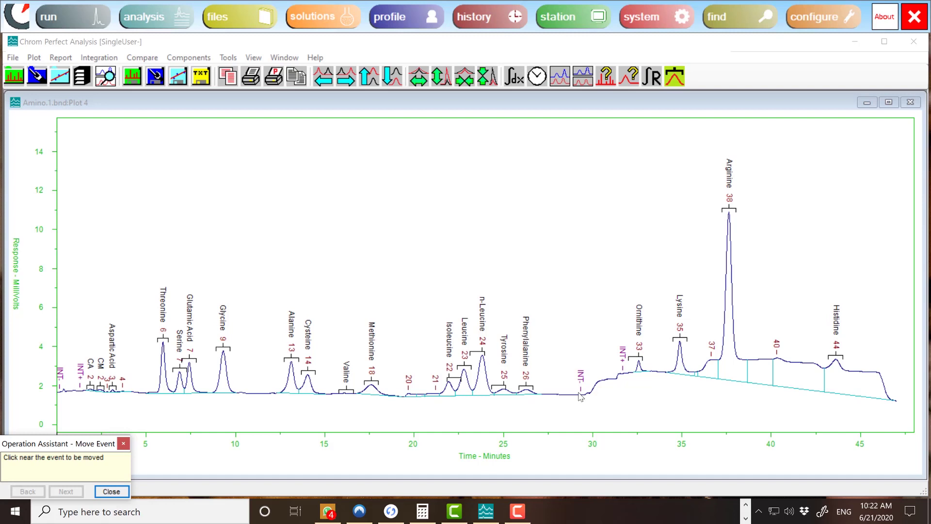
left_click(581, 397)
mouse_move(582, 397)
left_mouse_down()
mouse_move(566, 399)
mouse_move(597, 398)
mouse_move(554, 395)
left_mouse_up()
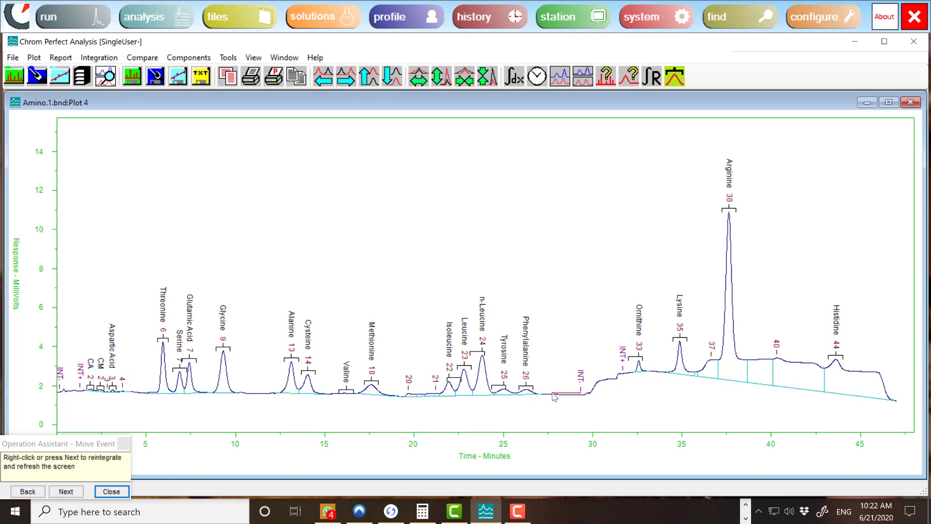
right_click(554, 396)
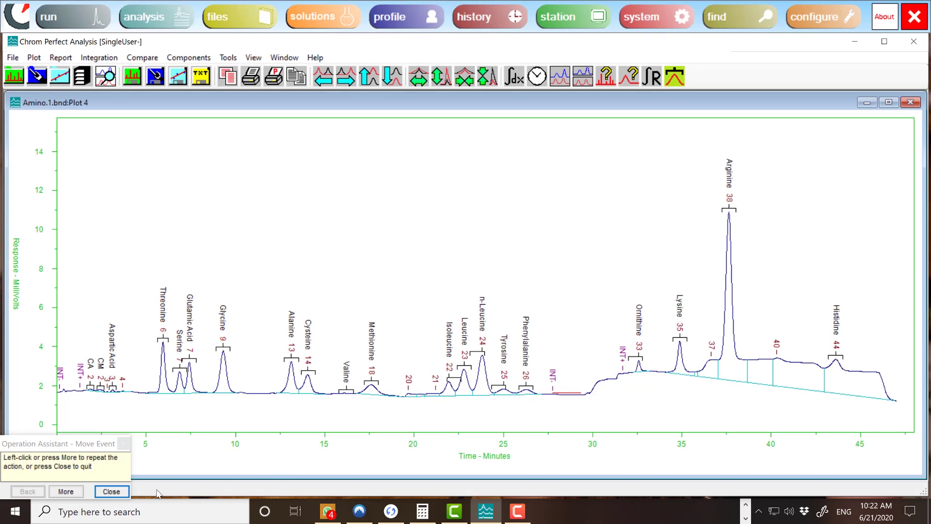
left_click(109, 492)
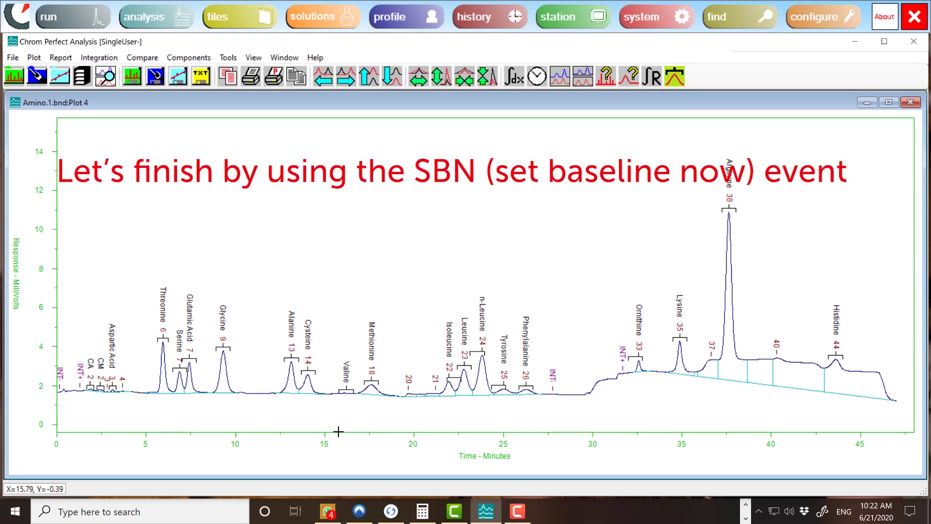
- Insert Set Baseline Now (SBN) events at about 35.81, 36.8, 40.41 and 44.47 minutes, reintegrating the chromatogram
left_click(97, 60)
left_click(117, 118)
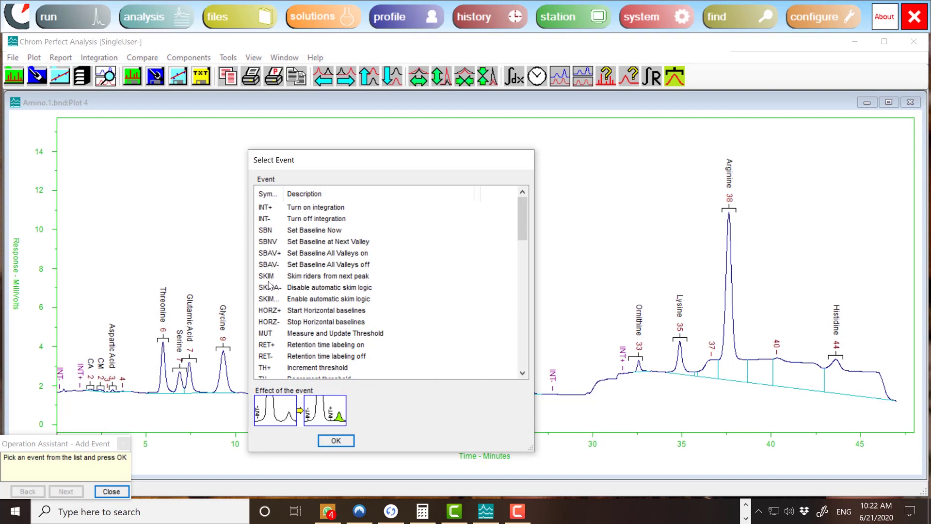
left_click(268, 231)
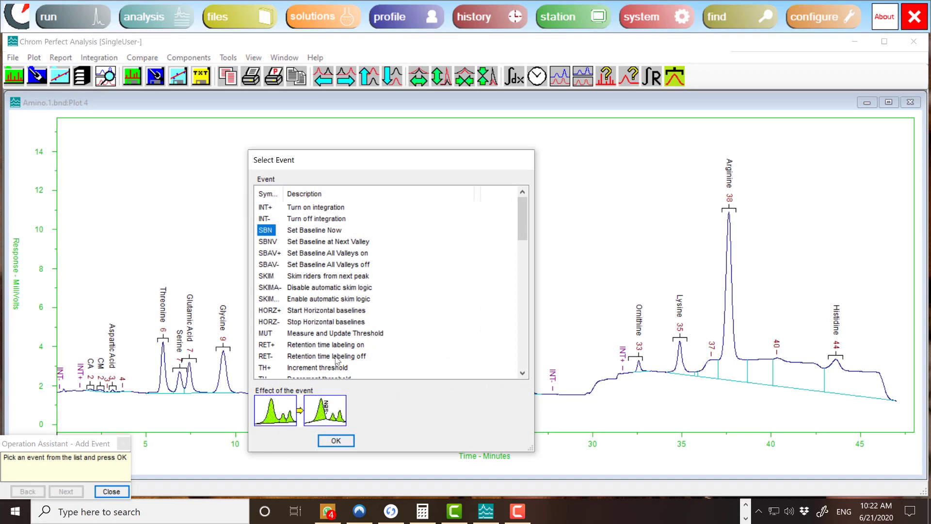
left_click(335, 439)
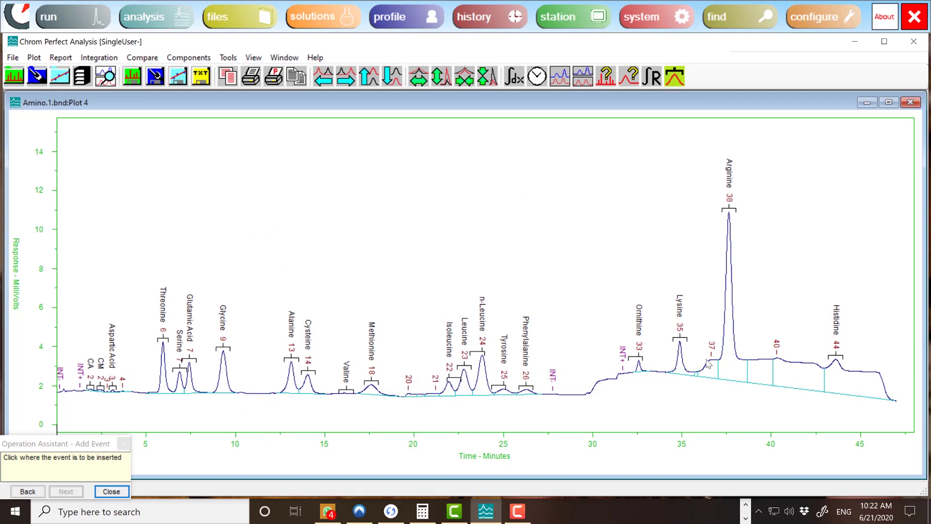
left_click(696, 373)
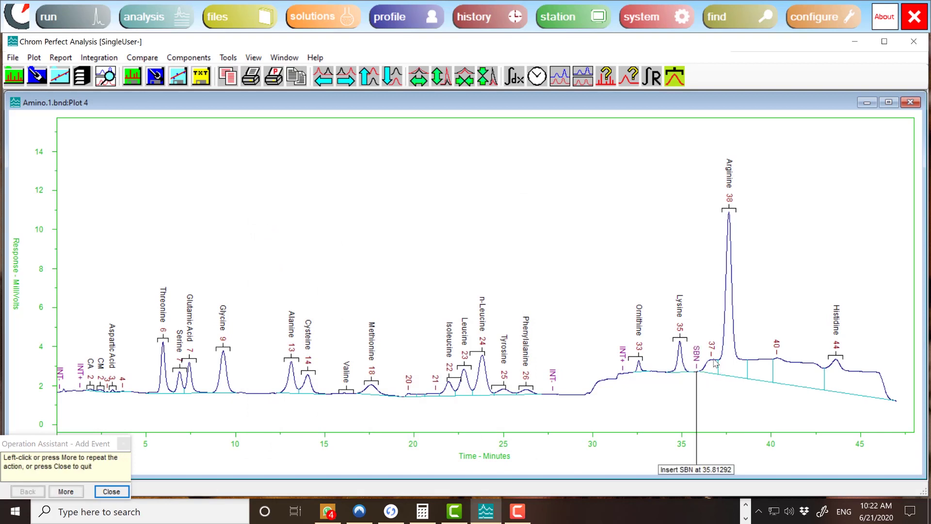
left_click(713, 361)
left_click(779, 360)
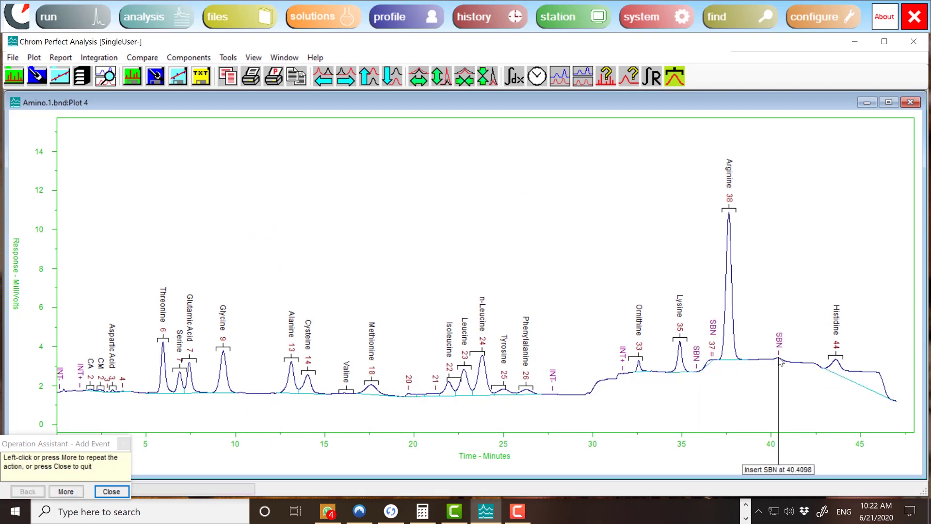
left_click(854, 372)
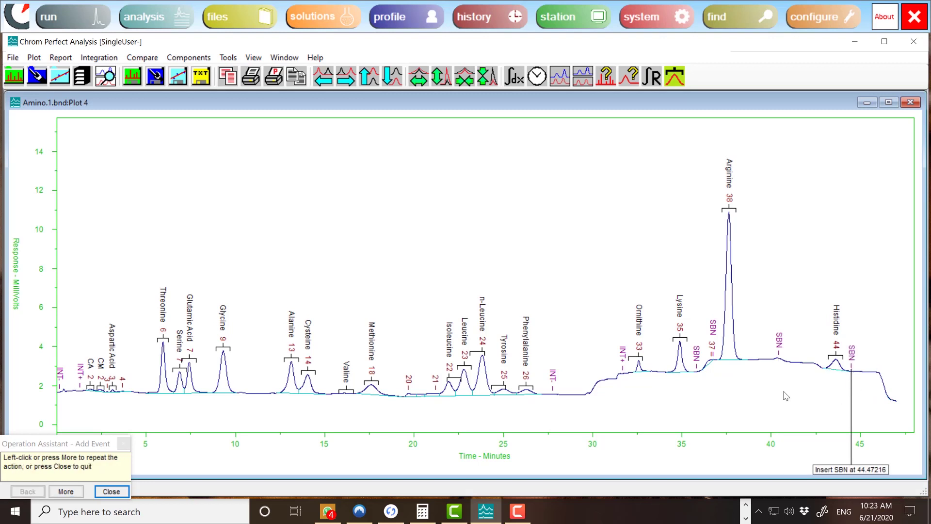
right_click(844, 359)
left_click(12, 58)
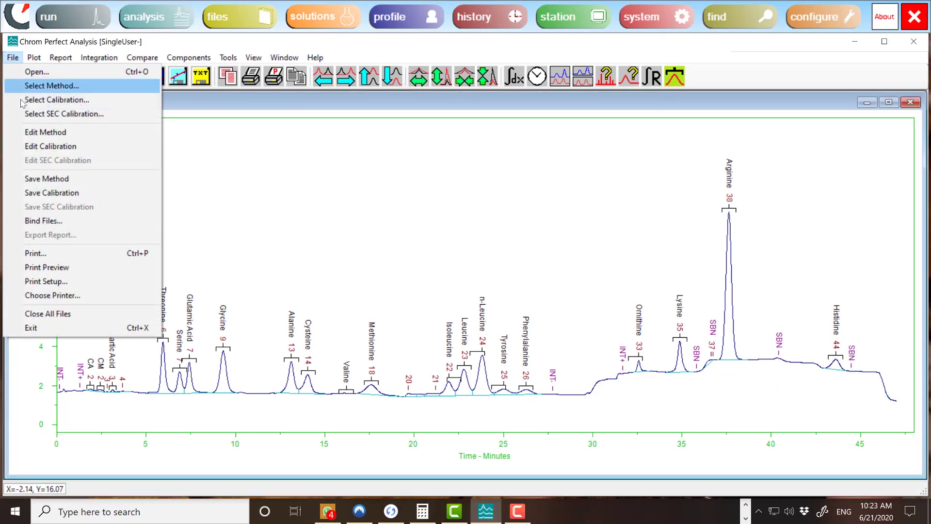
left_click(38, 222)
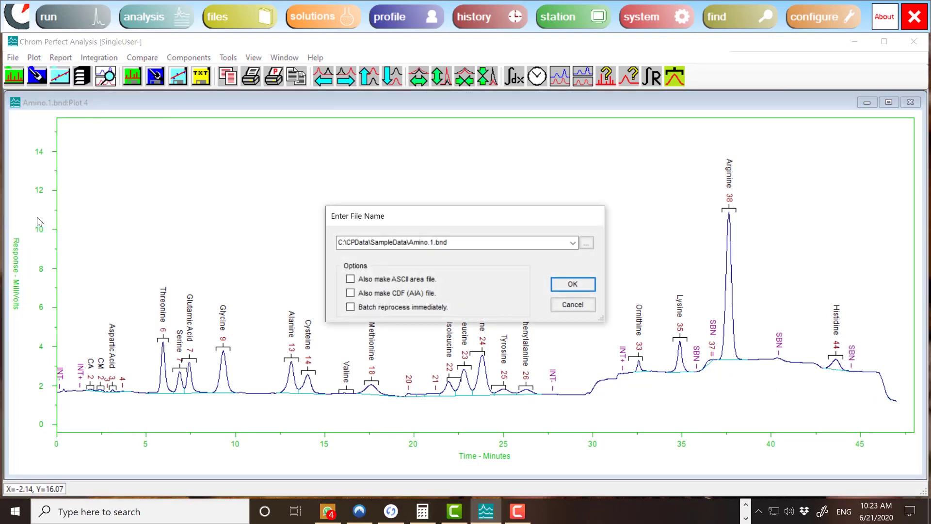
left_click(564, 304)
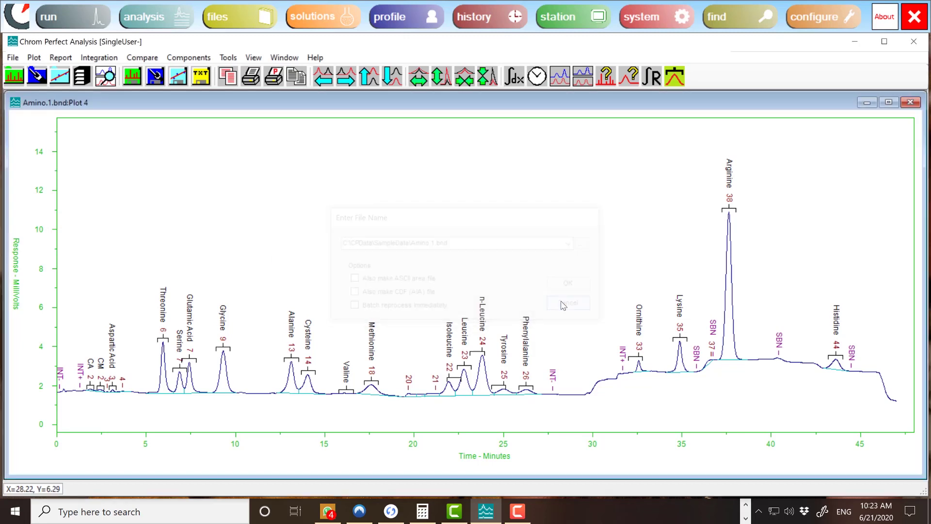
left_click(13, 58)
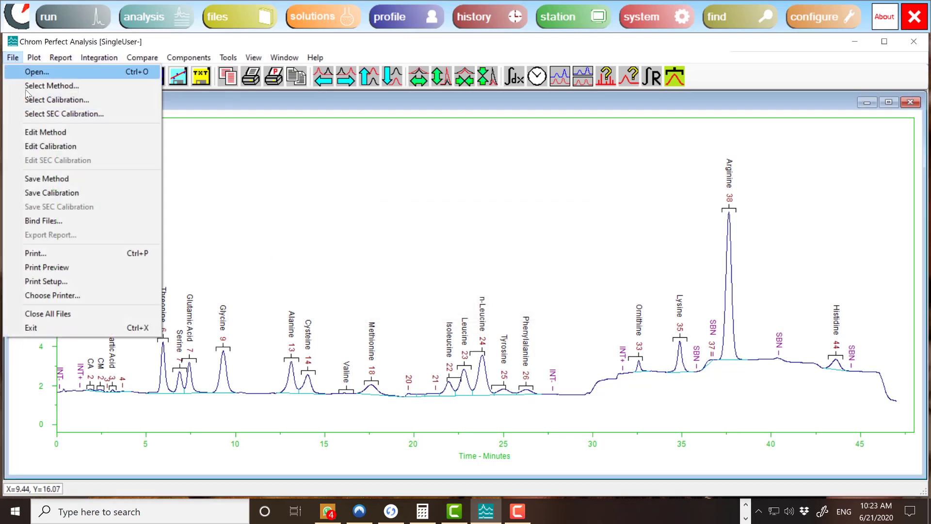
left_click(43, 179)
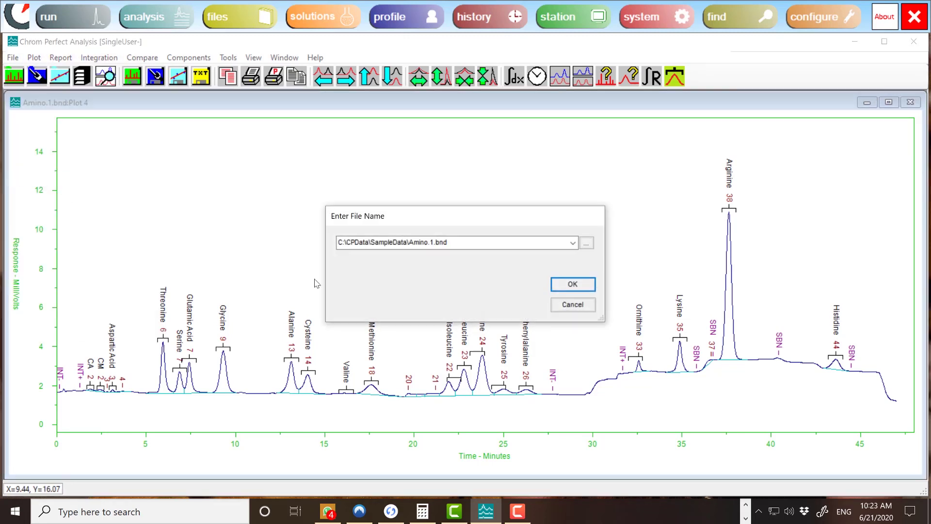
left_click(570, 306)
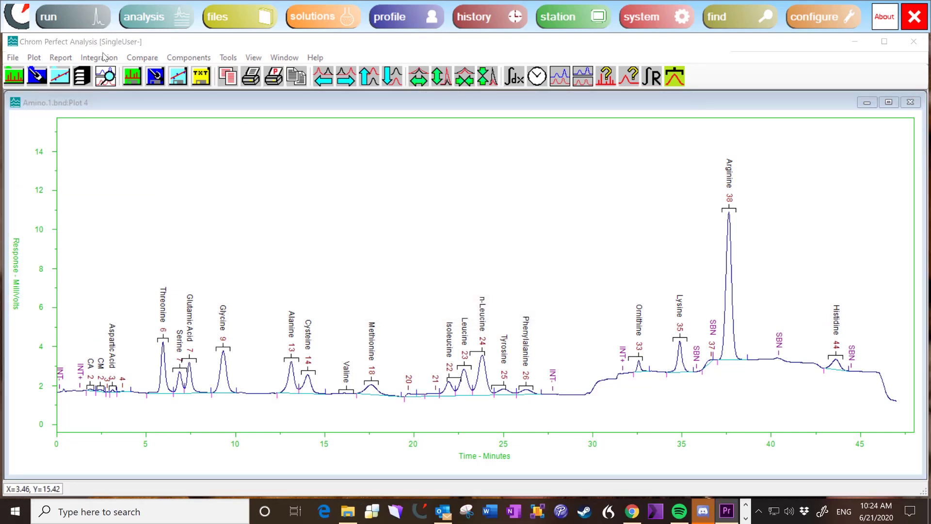
- Manually move the end of the Glutamic Acid peak to about 7.8 minutes and the start of the Alanine peak to about 12.5 minutes
left_click(99, 58)
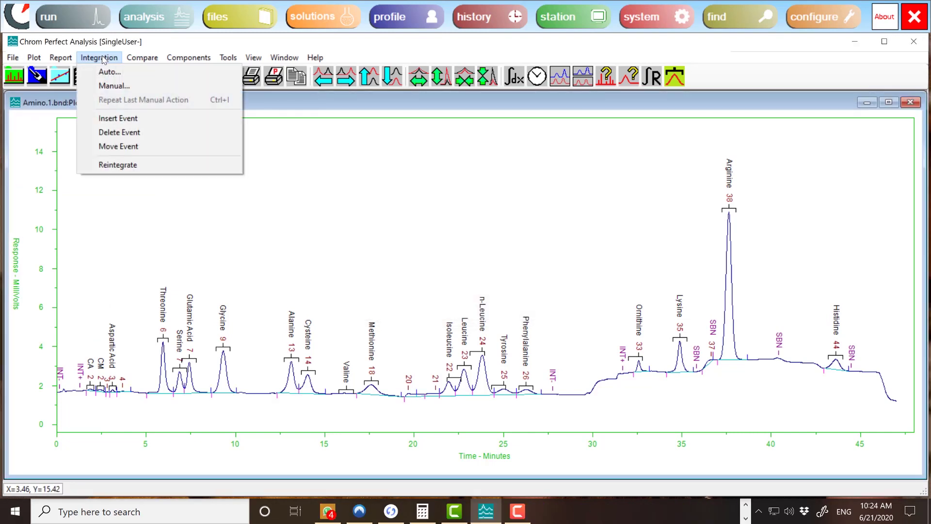
left_click(110, 83)
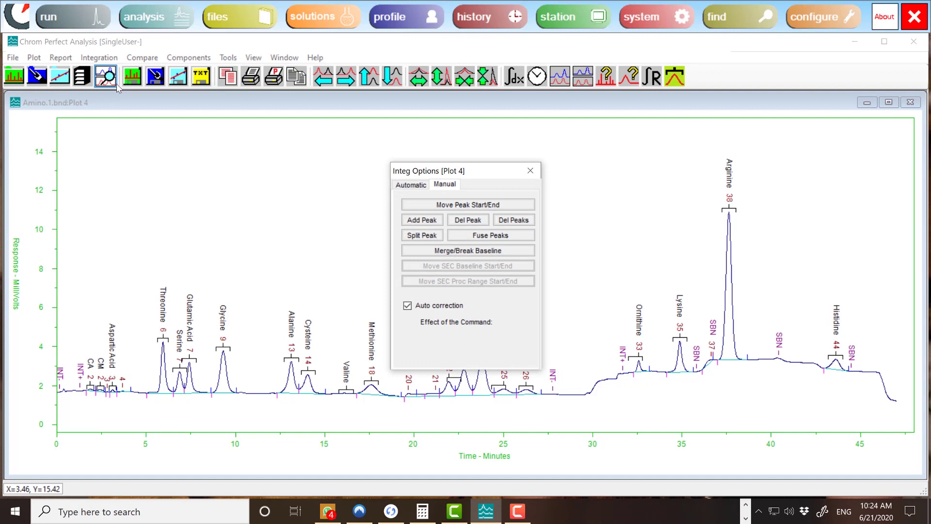
left_click(468, 204)
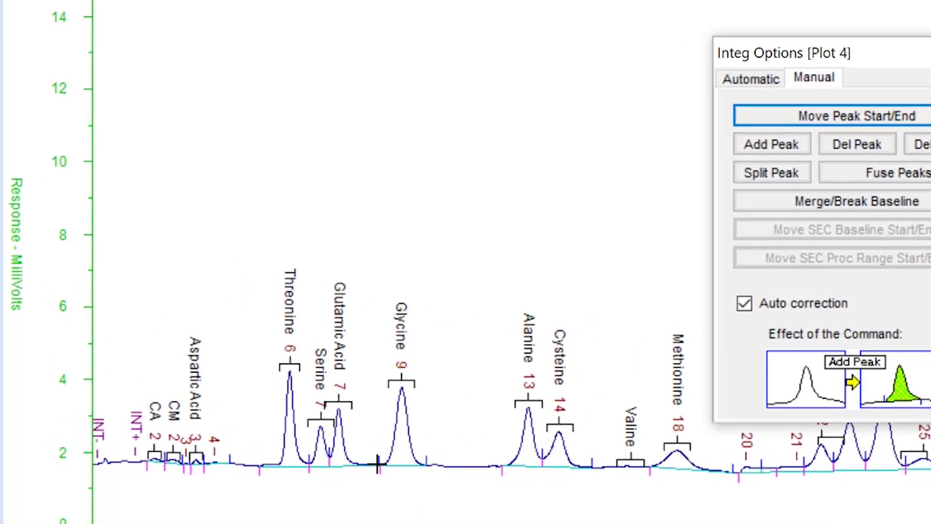
left_click_drag(377, 465, 351, 460)
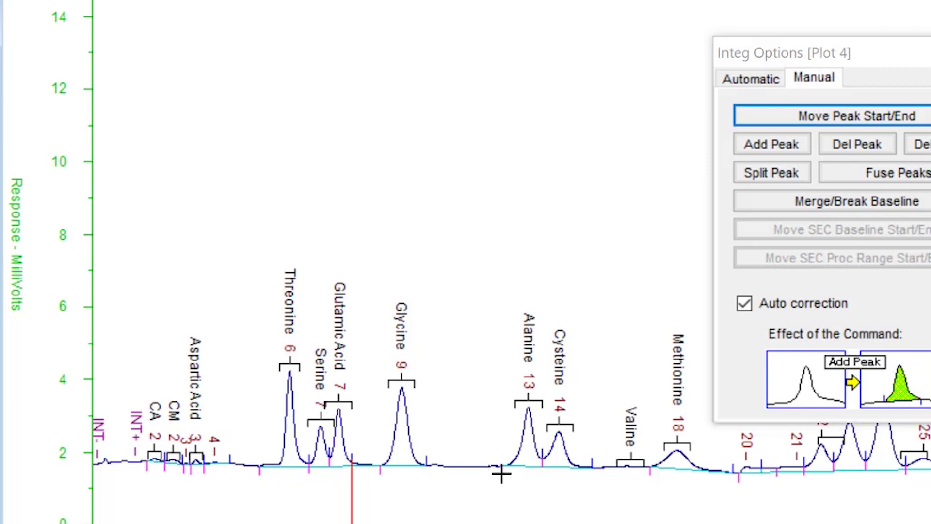
left_click_drag(498, 474, 508, 461)
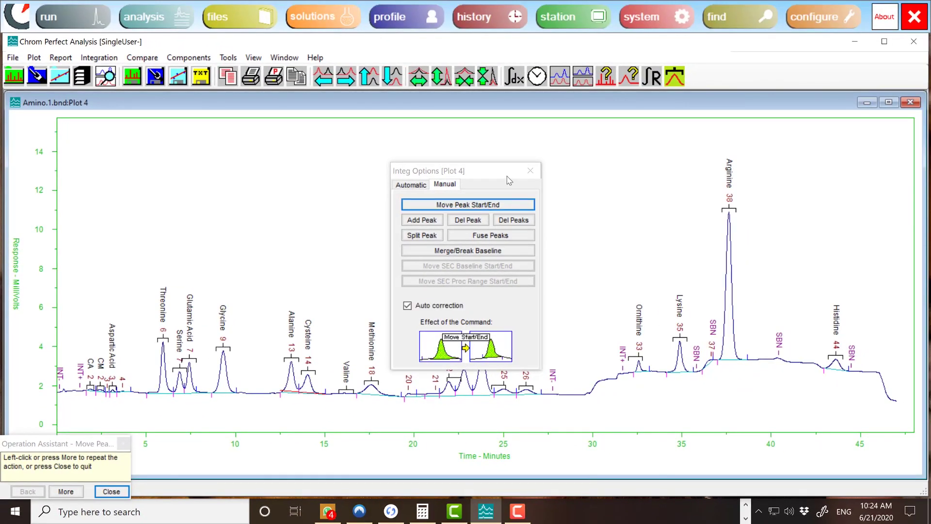
- Move the boundary between Leucine and n-Leucine to about 23 minutes and the end of the Methionine peak to about 18.4 minutes
left_click_drag(508, 181, 396, 138)
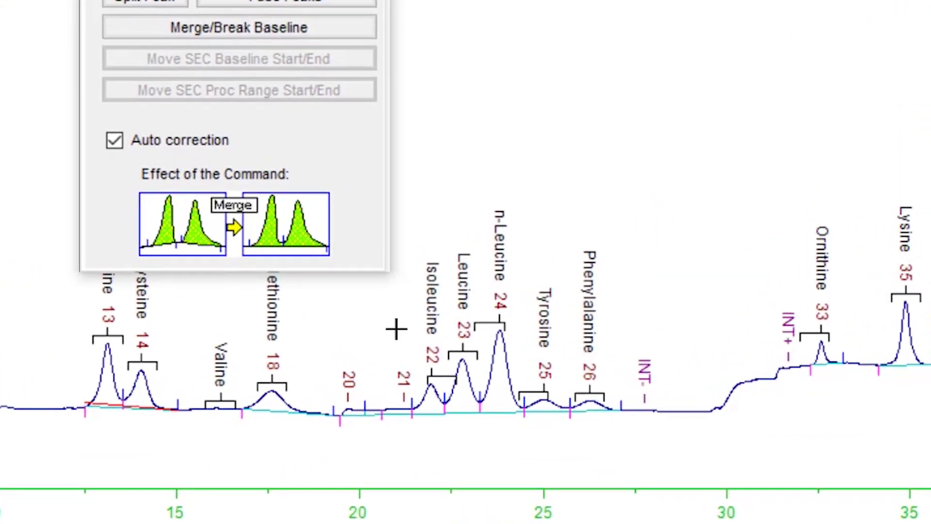
left_click(480, 407)
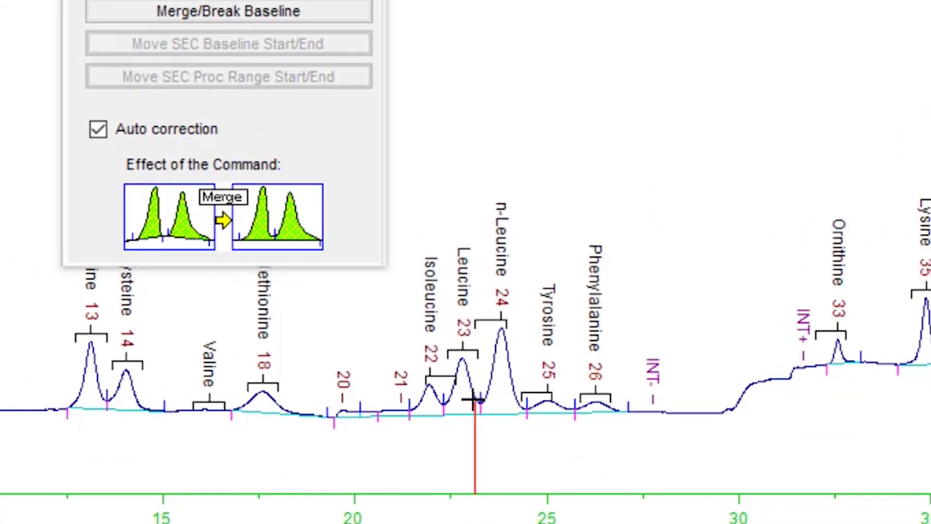
left_click(468, 371)
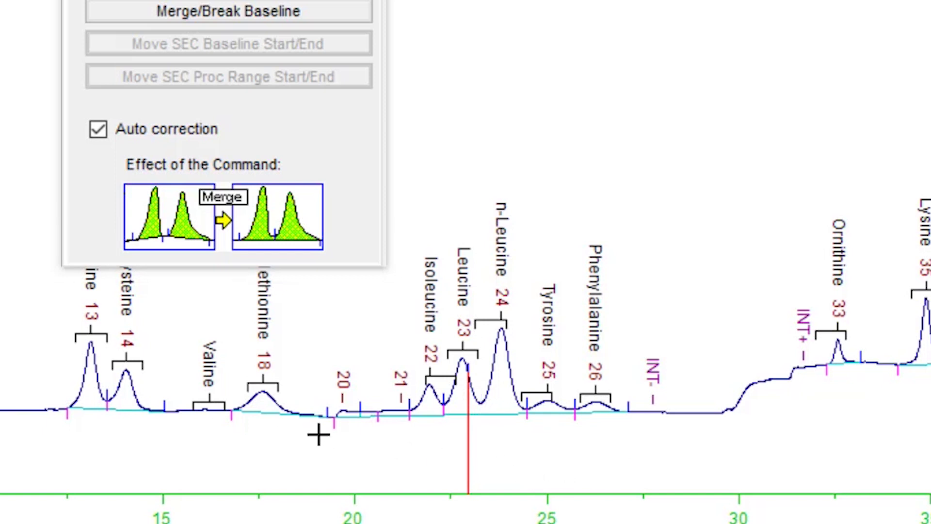
left_click(327, 412)
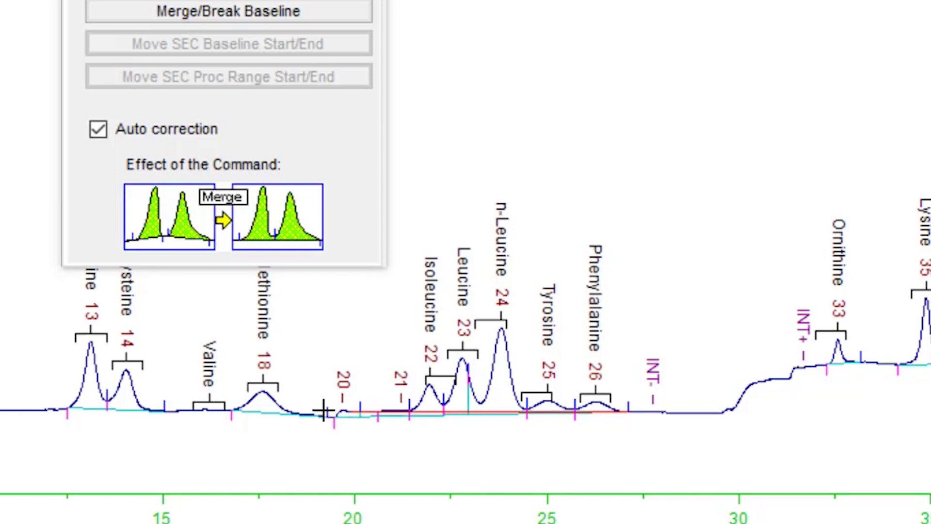
left_click(294, 411)
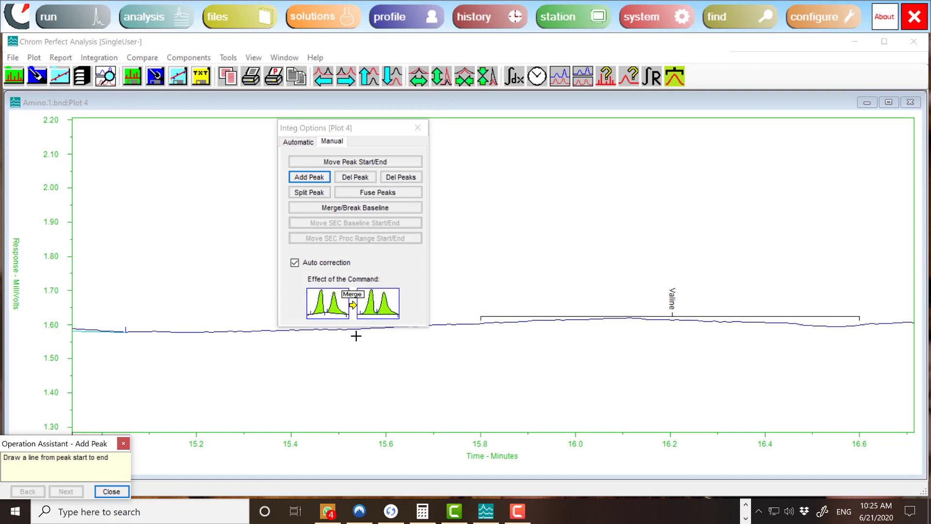
- Manually add the Valine peak with a baseline from about 15.53 to 16.56 minutes, and close the manual integration options
left_click_drag(352, 333, 842, 329)
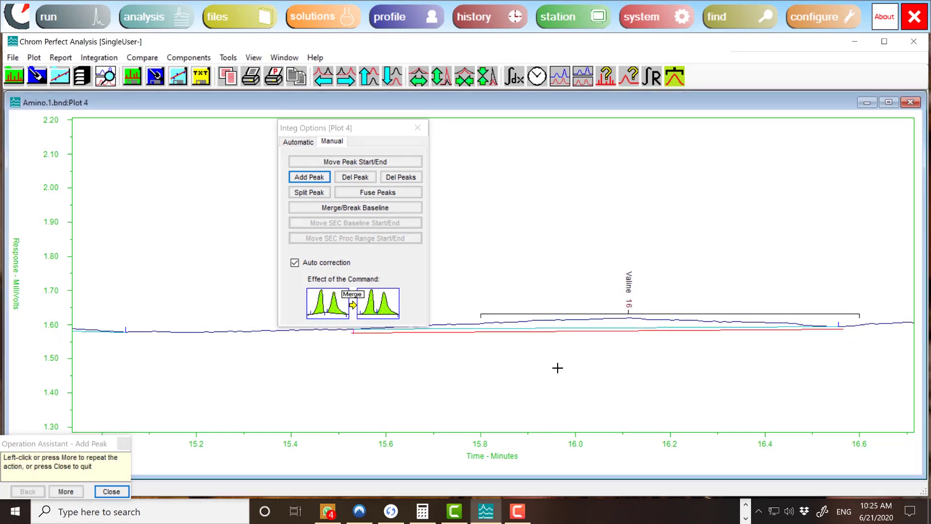
left_click(417, 128)
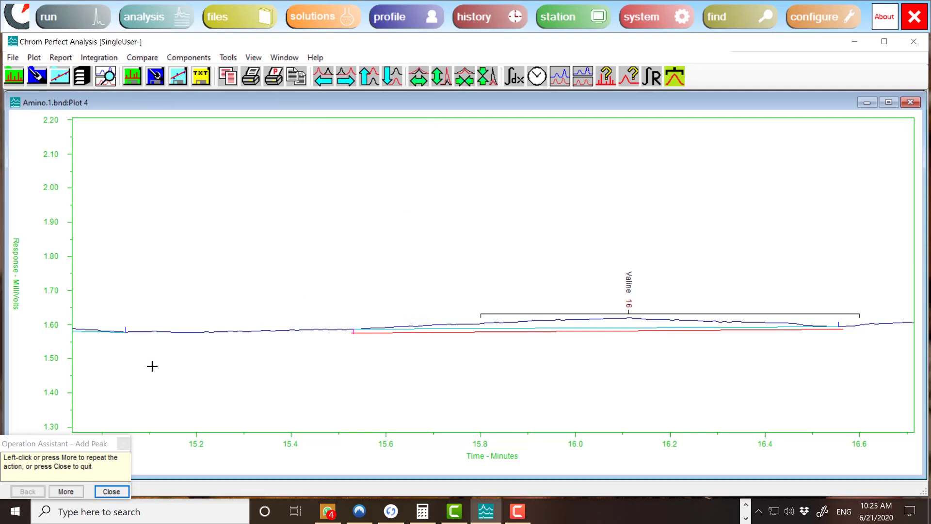
left_click(111, 491)
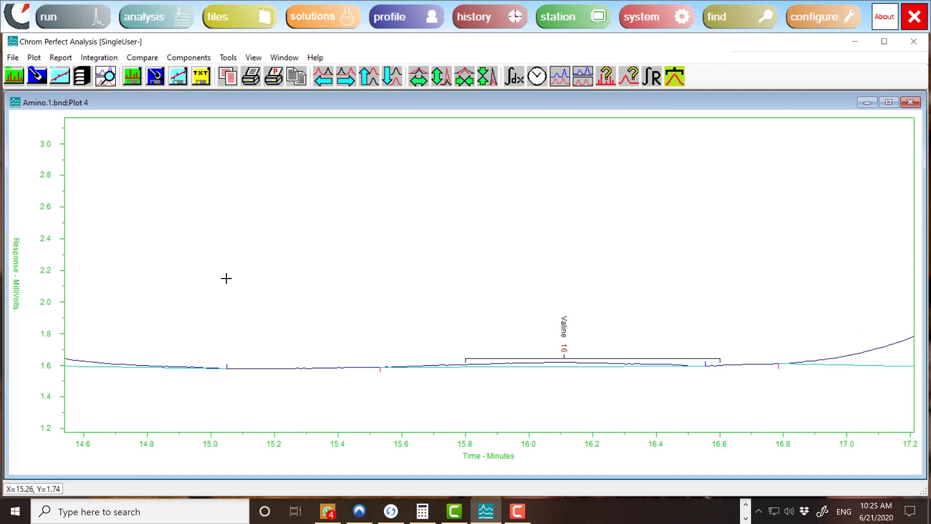
- Manually delete the n-Leucine and Alanine peaks, and split the Lysine peak at about 34.85 minutes
double_click(226, 278)
left_click(106, 76)
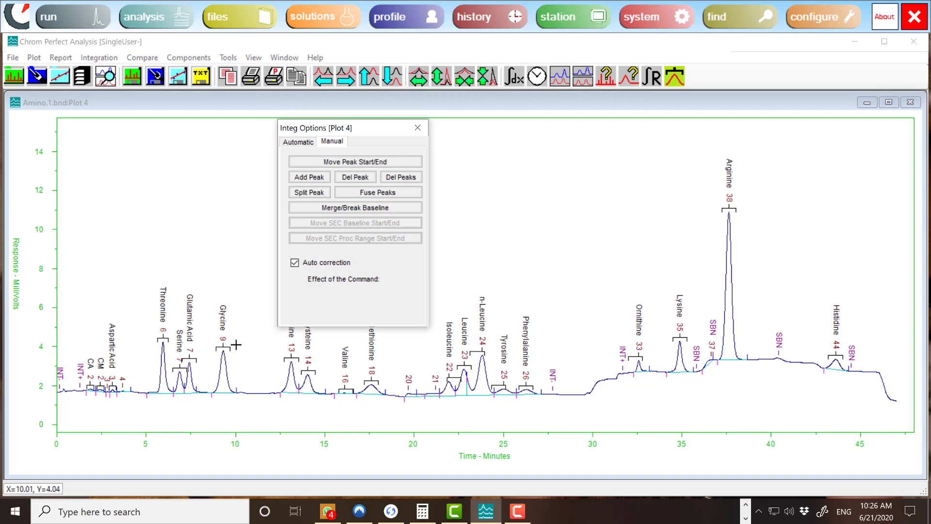
left_click(347, 178)
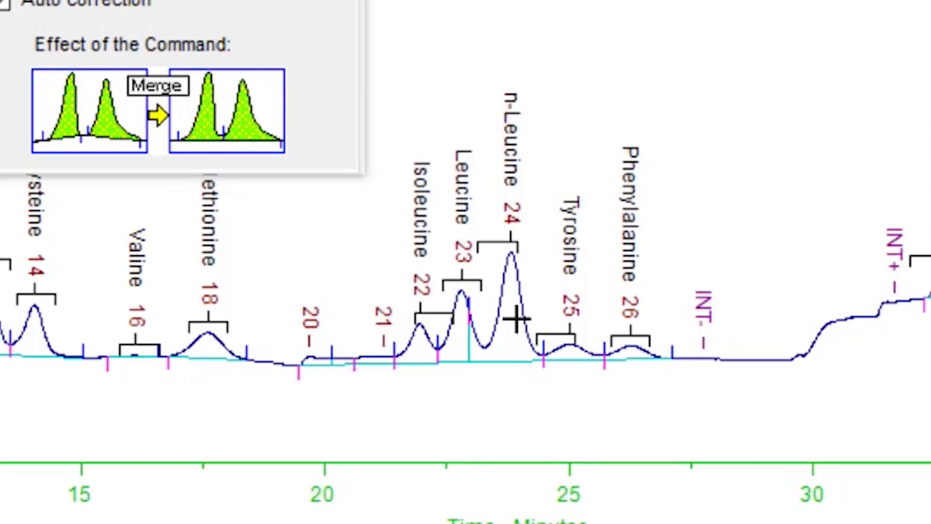
left_click(509, 321)
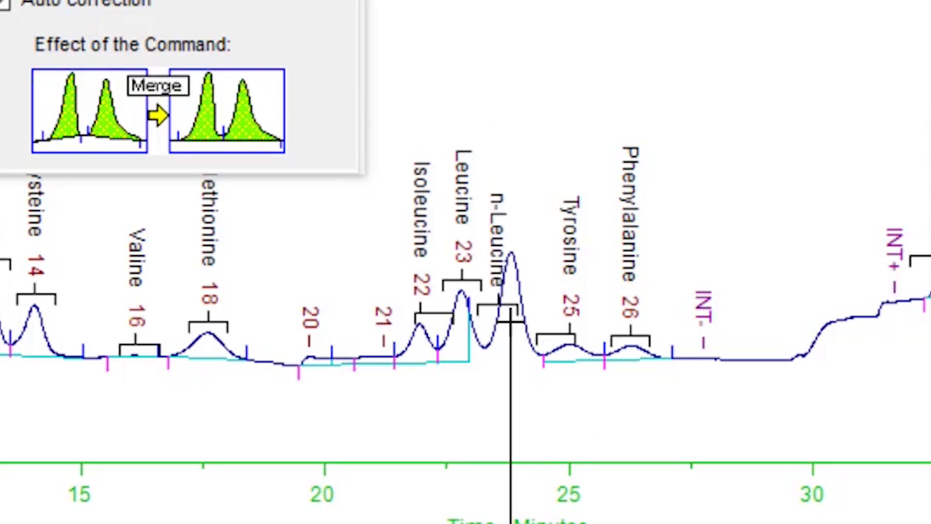
left_click(383, 342)
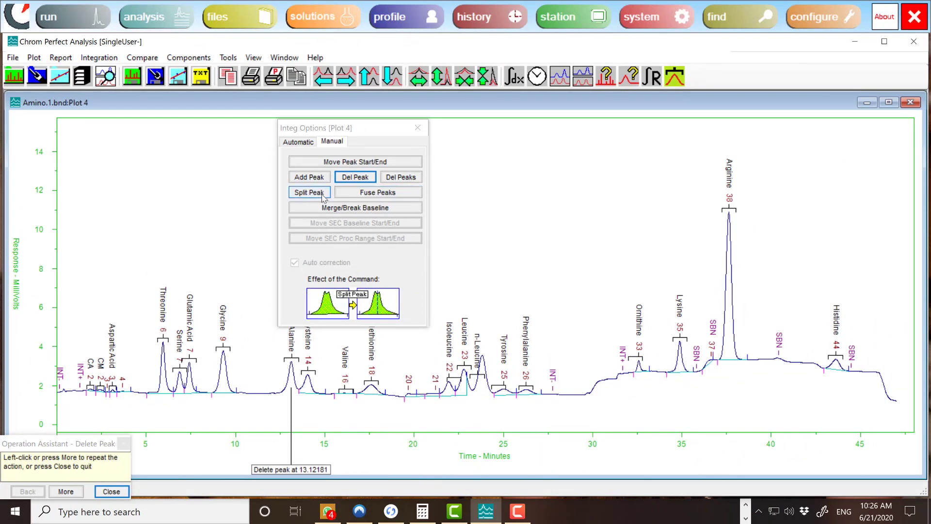
left_click(323, 194)
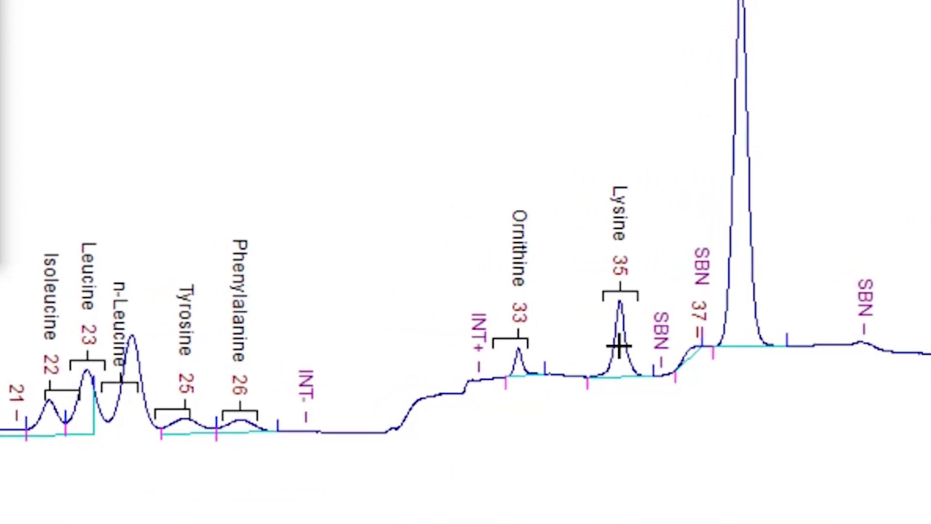
left_click(619, 346)
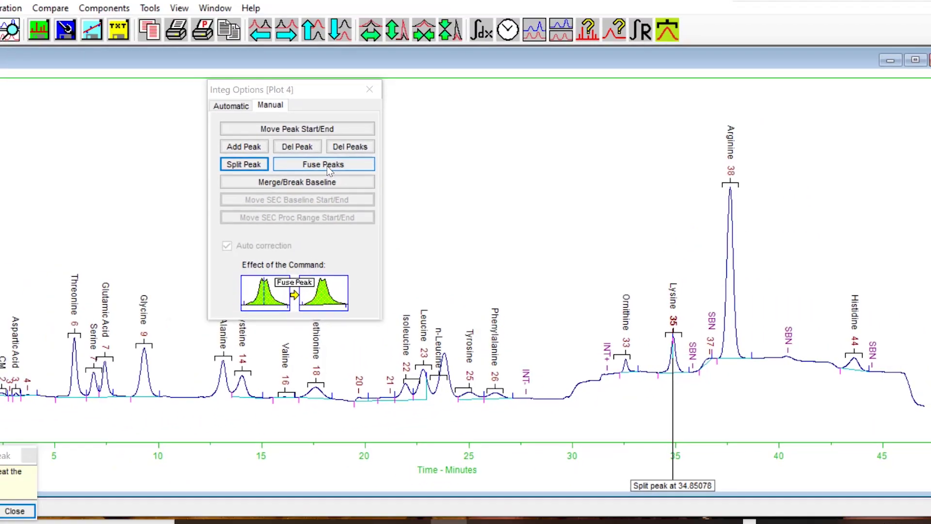
- Fuse the Serine peak with Glutamic Acid and the Isoleucine peak with Leucine, and end manual integration
left_click(327, 166)
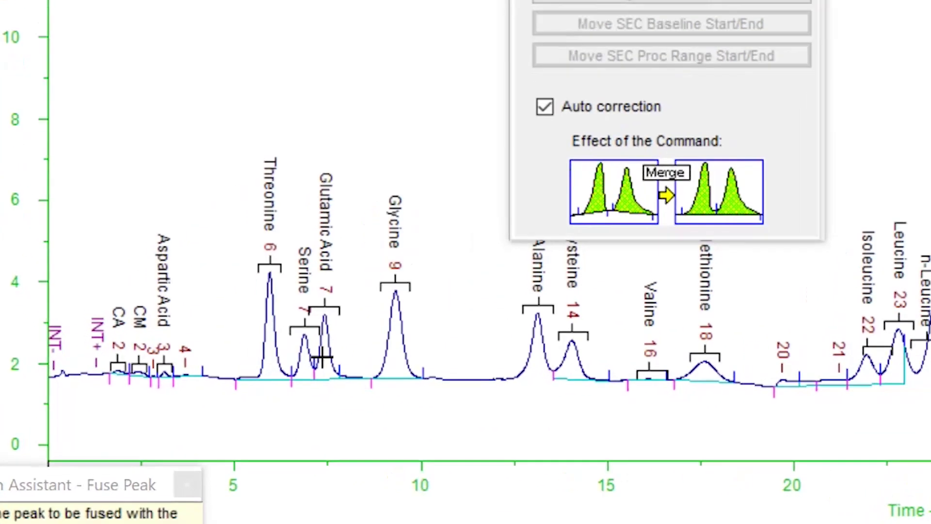
left_click(189, 383)
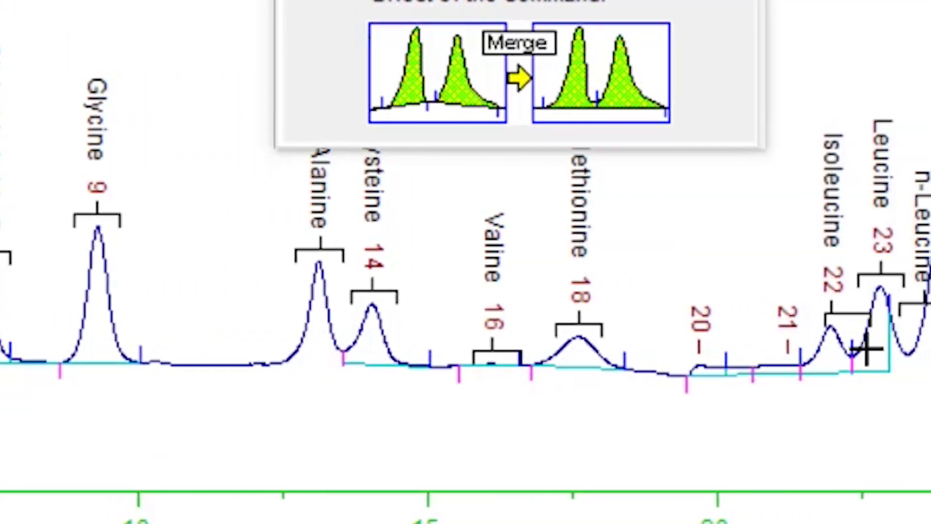
left_click(866, 348)
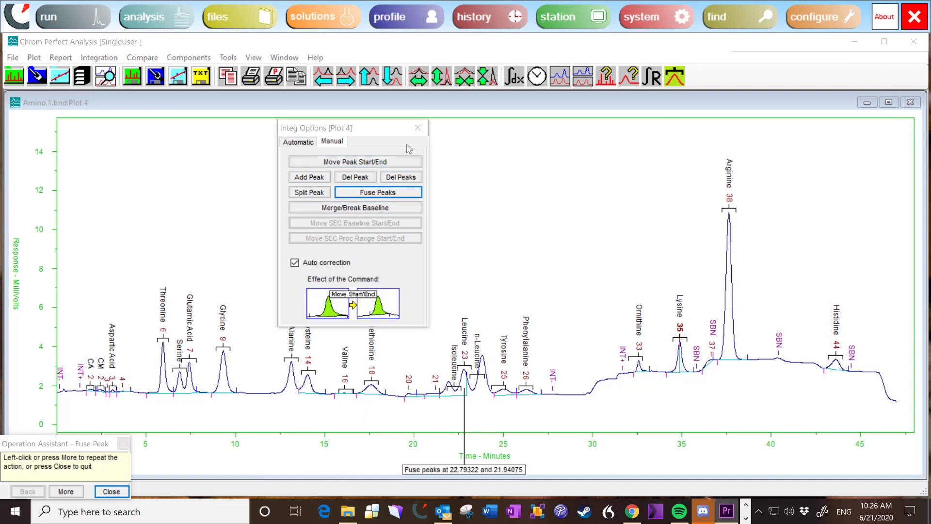
left_click(418, 128)
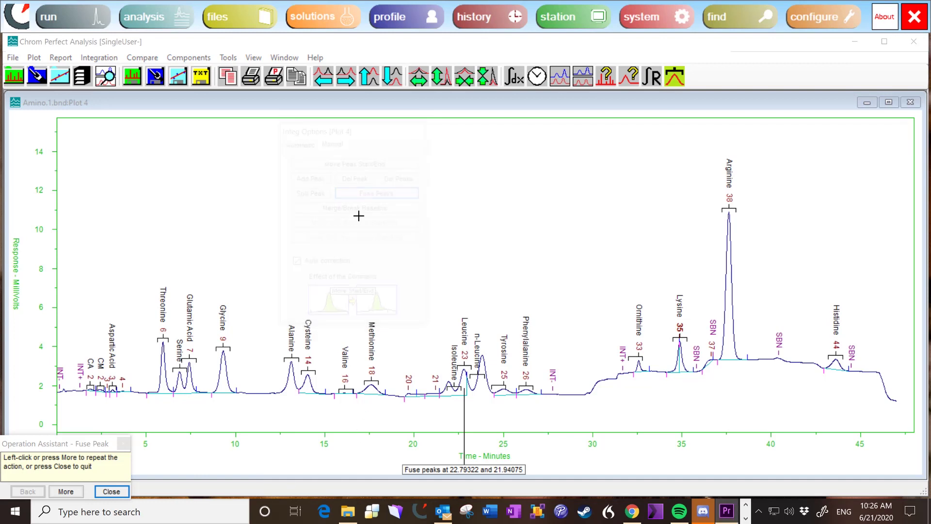
left_click(111, 491)
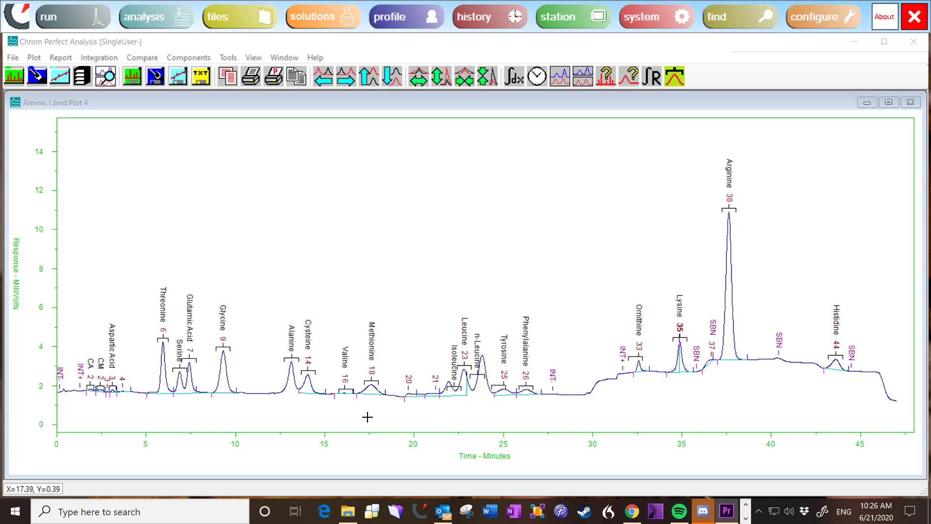
- Open the Bind Files options for the manually edited Amino.1.bnd chromatogram
left_click(13, 58)
left_click(30, 222)
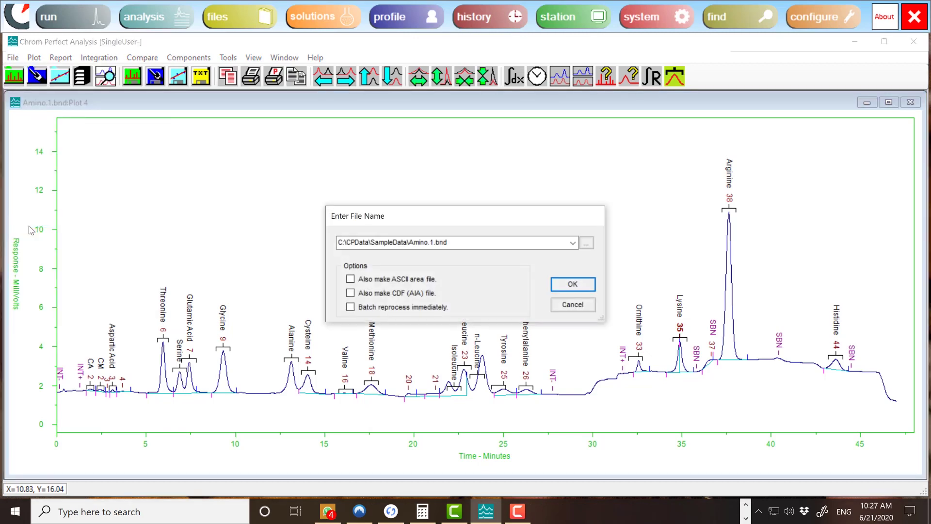
- Switch to File Explorer, open MainManual.pdf from C:\CPData\Manuals, and look through its table of contents
key("super+e")
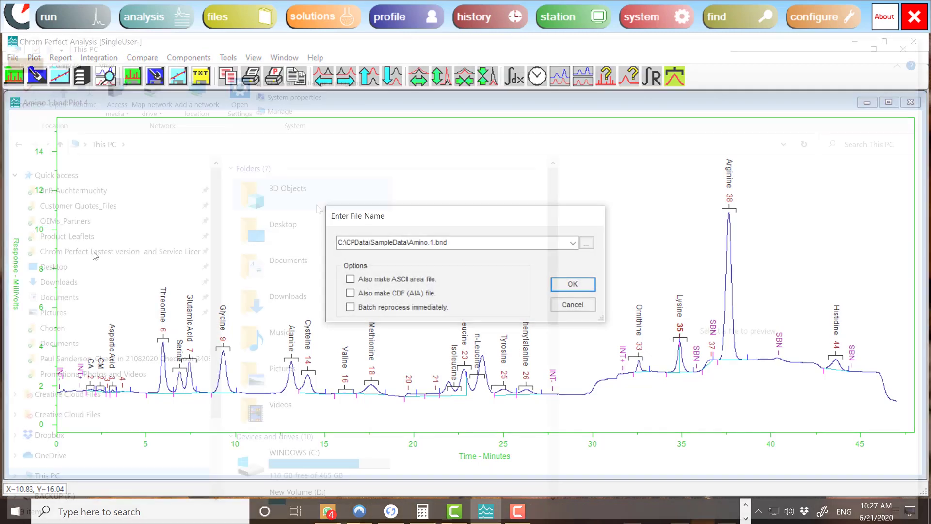
left_click(315, 479)
double_click(314, 479)
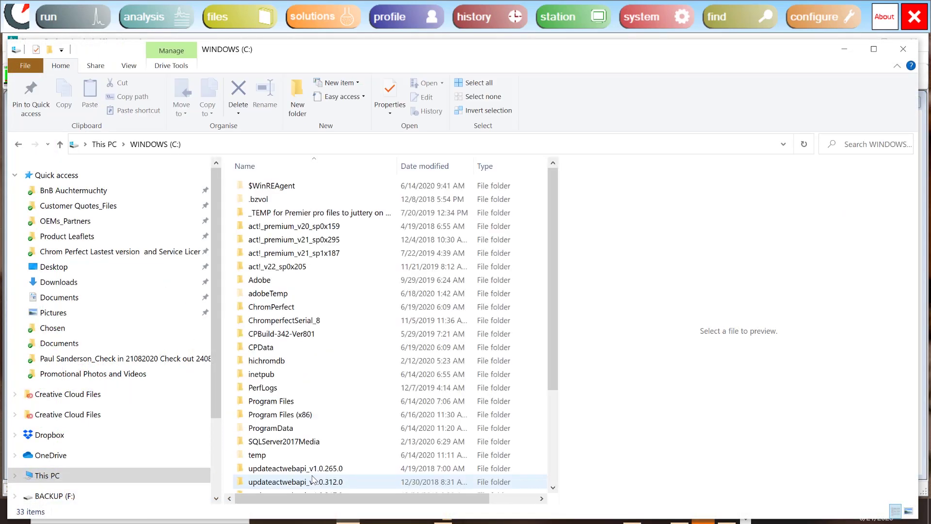
left_click(312, 349)
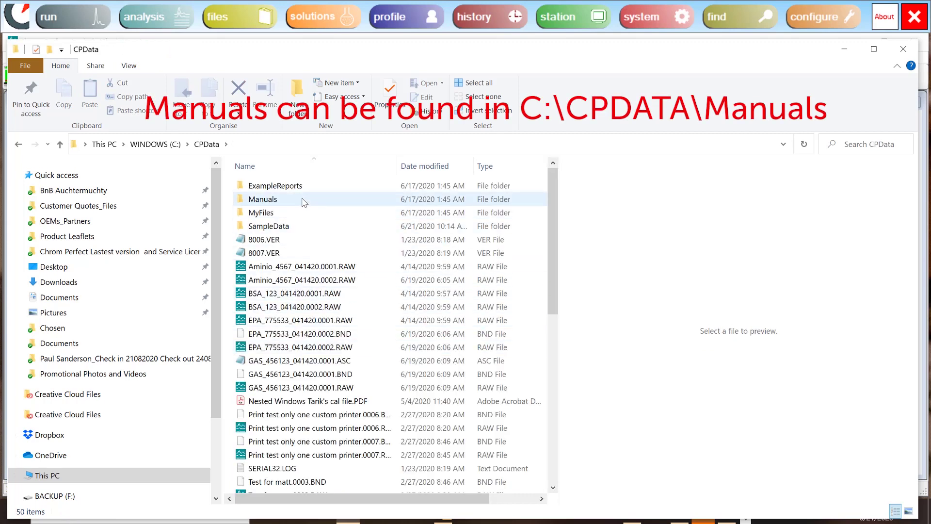
double_click(303, 201)
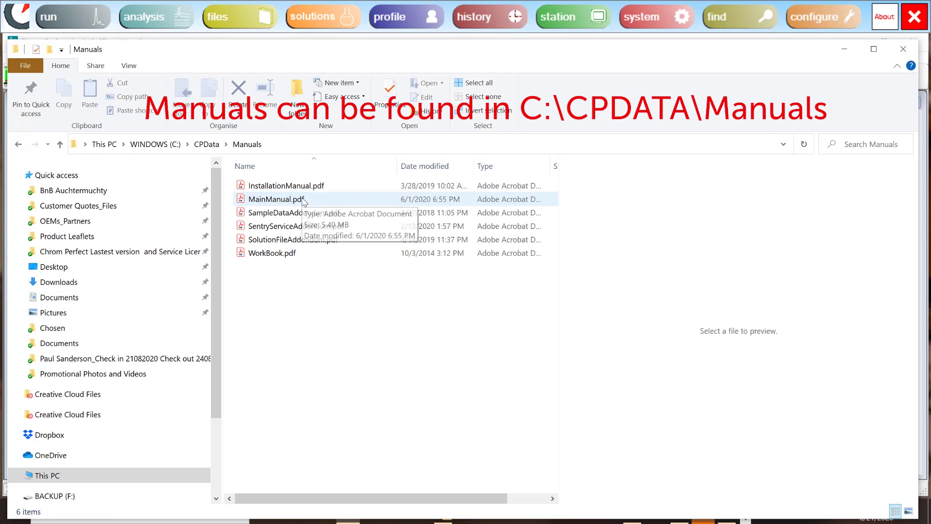
left_click(303, 199)
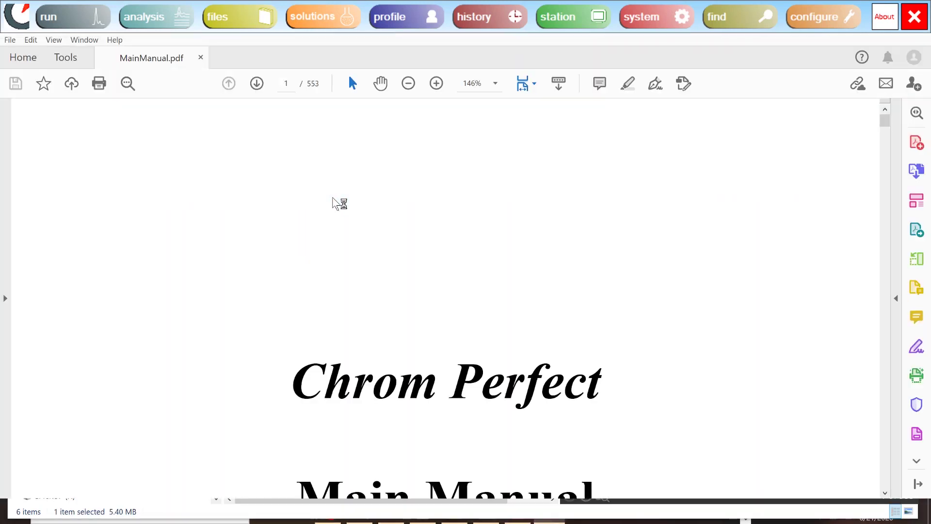
scroll(441, 254, "down", 3)
scroll(441, 254, "down", 10)
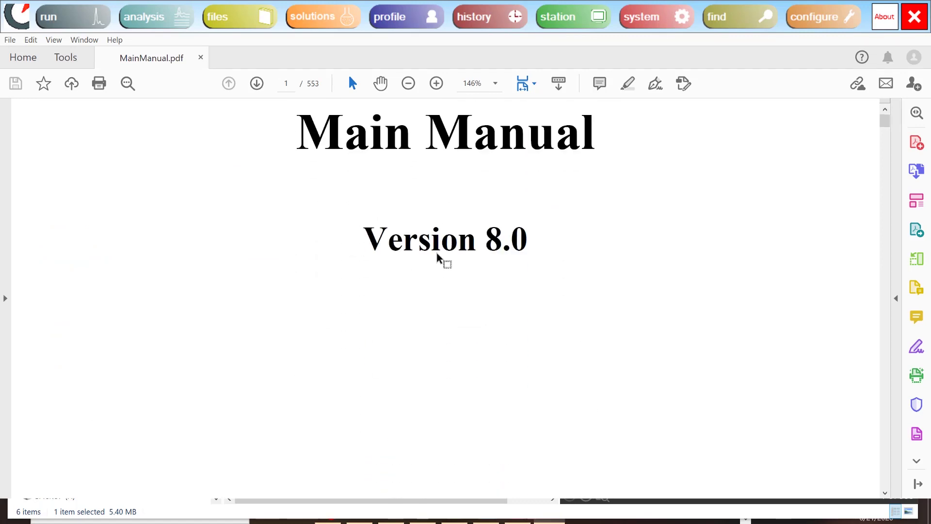
scroll(439, 257, "down", 15)
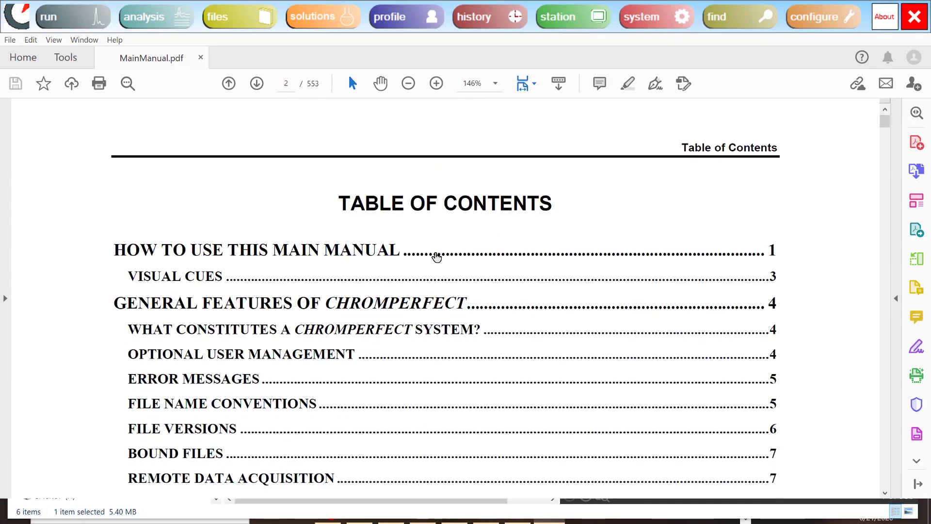
scroll(434, 256, "down", 3)
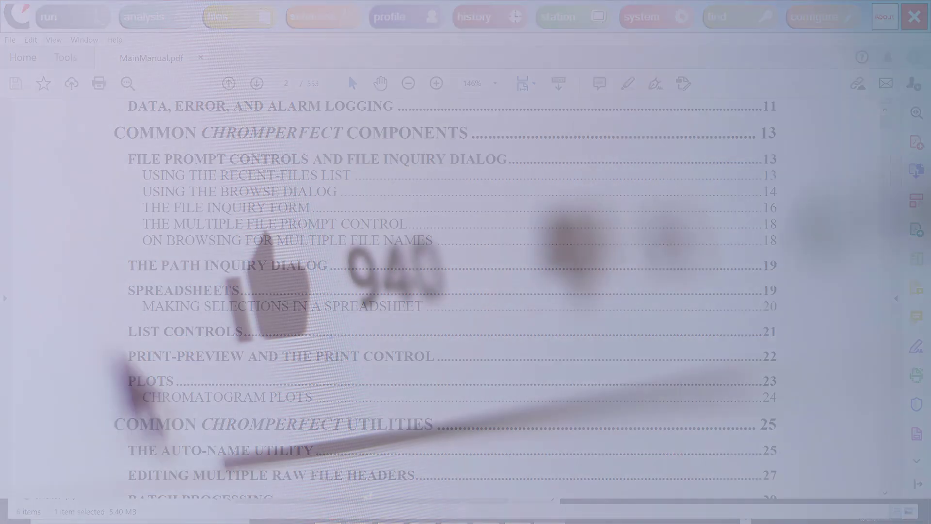